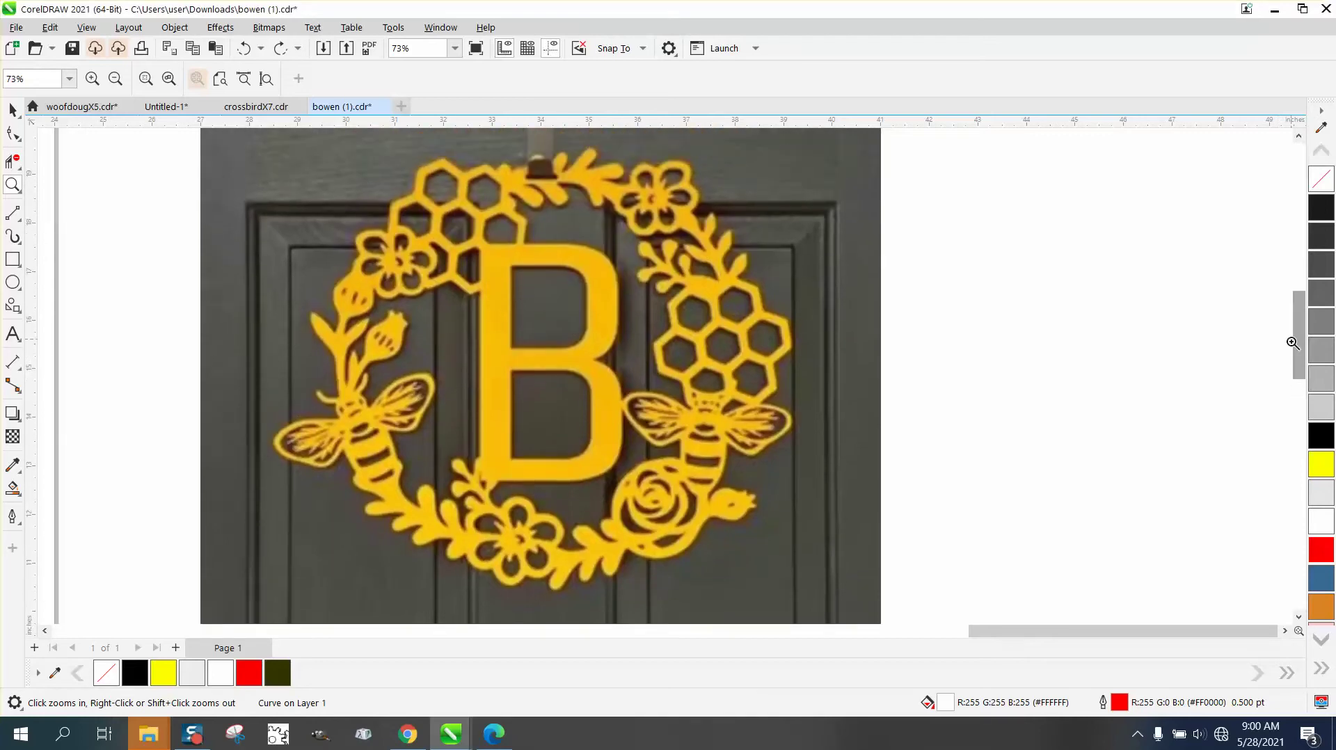
- Zoom out from 73% to 18% to show the B, the wreath page and the reference photo
scroll(684, 324, down, 1)
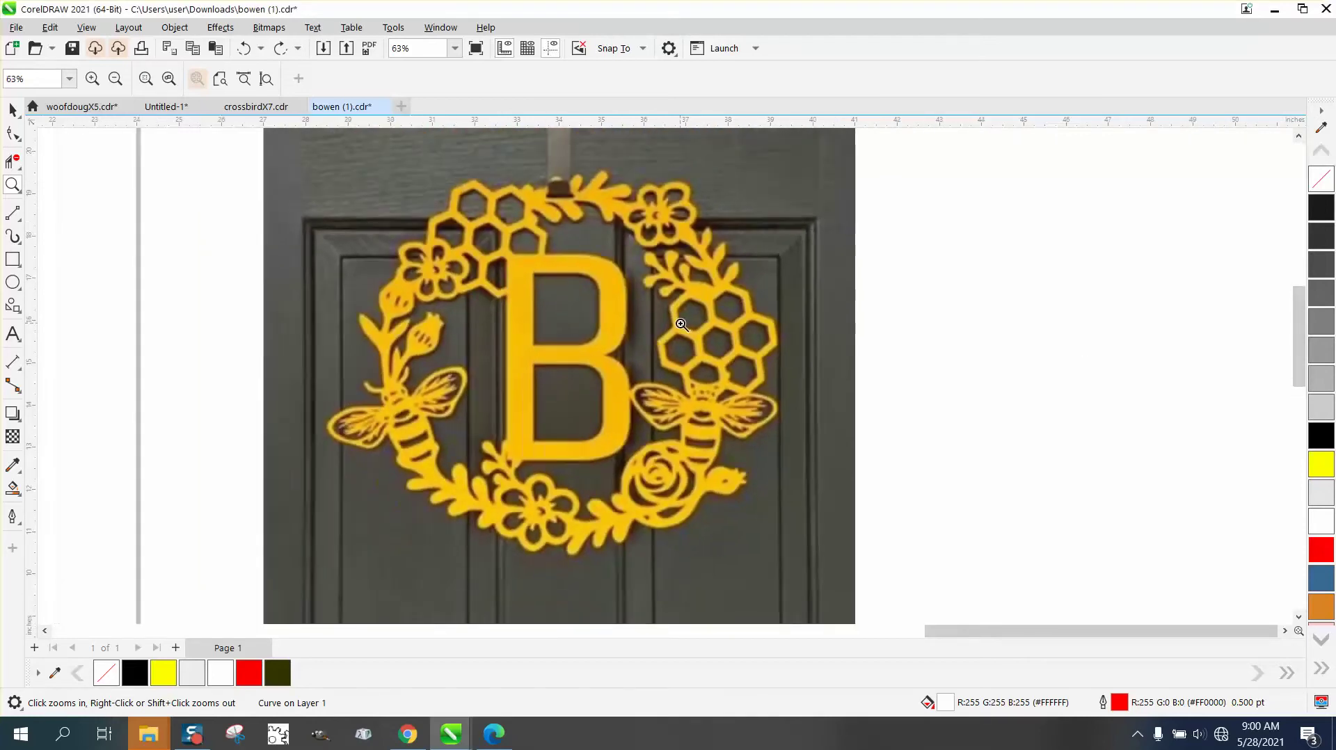
scroll(629, 406, down, 1)
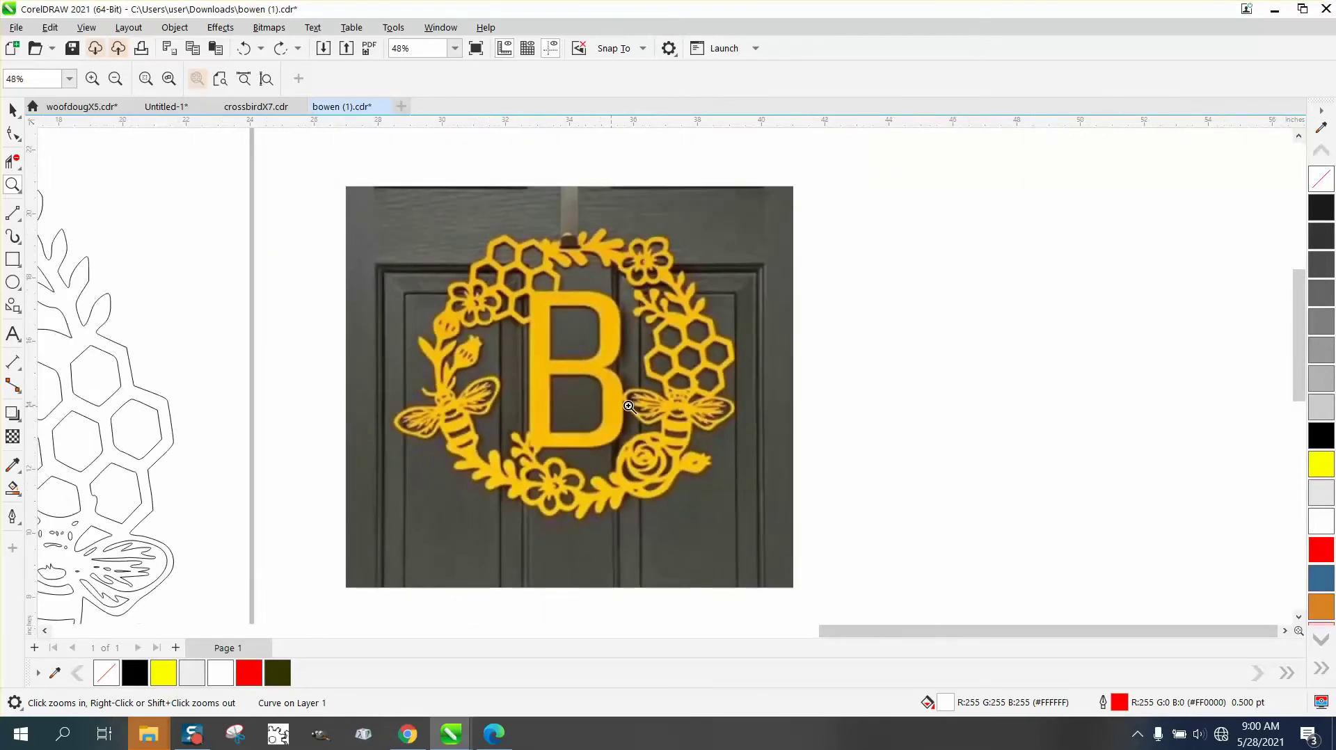
scroll(629, 406, down, 2)
scroll(728, 420, down, 1)
scroll(398, 437, down, 1)
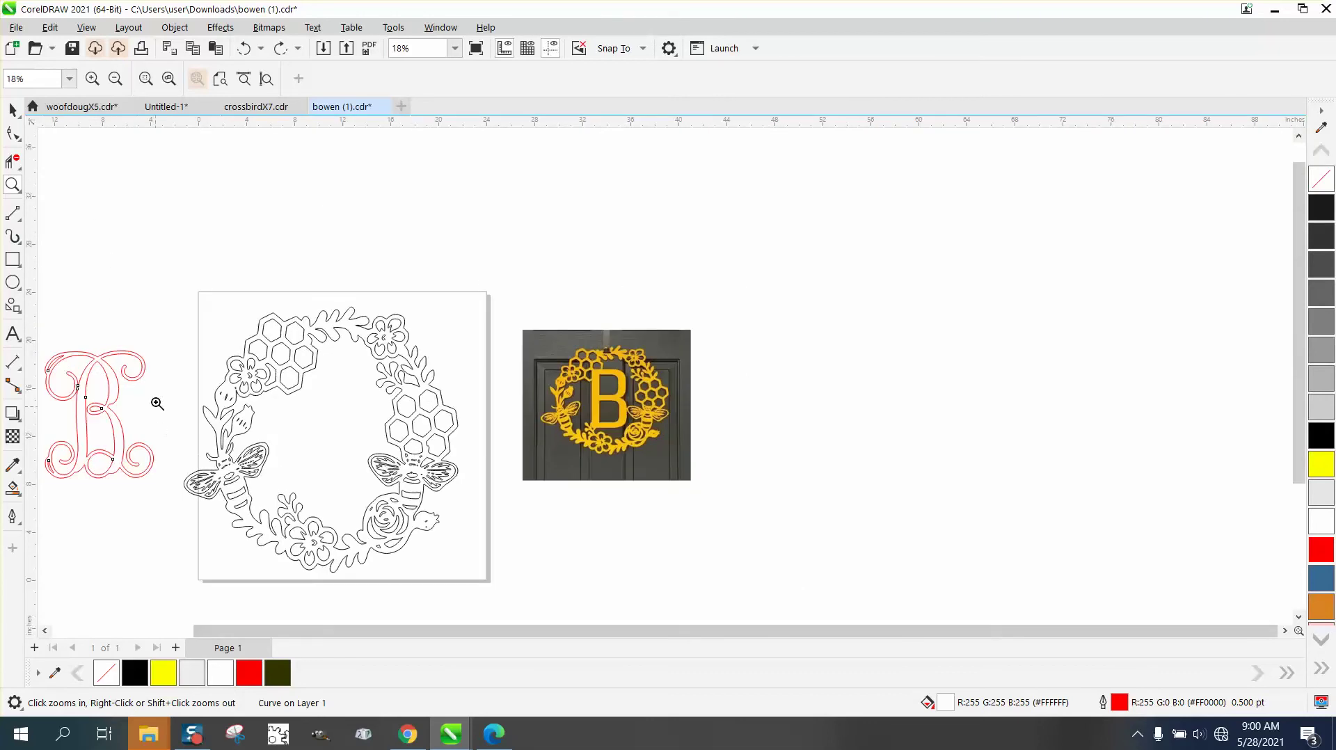
- Set the red B's outline width to Hairline
click(13, 110)
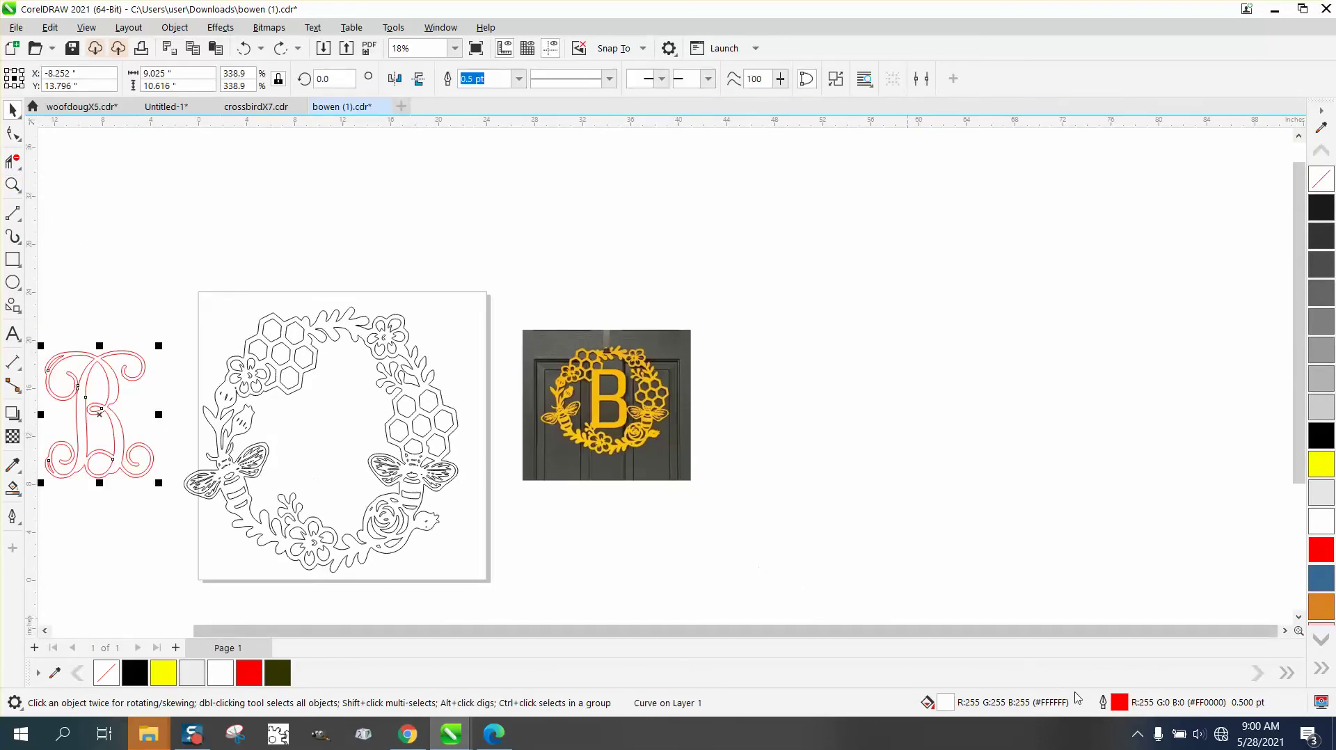
double_click(1119, 703)
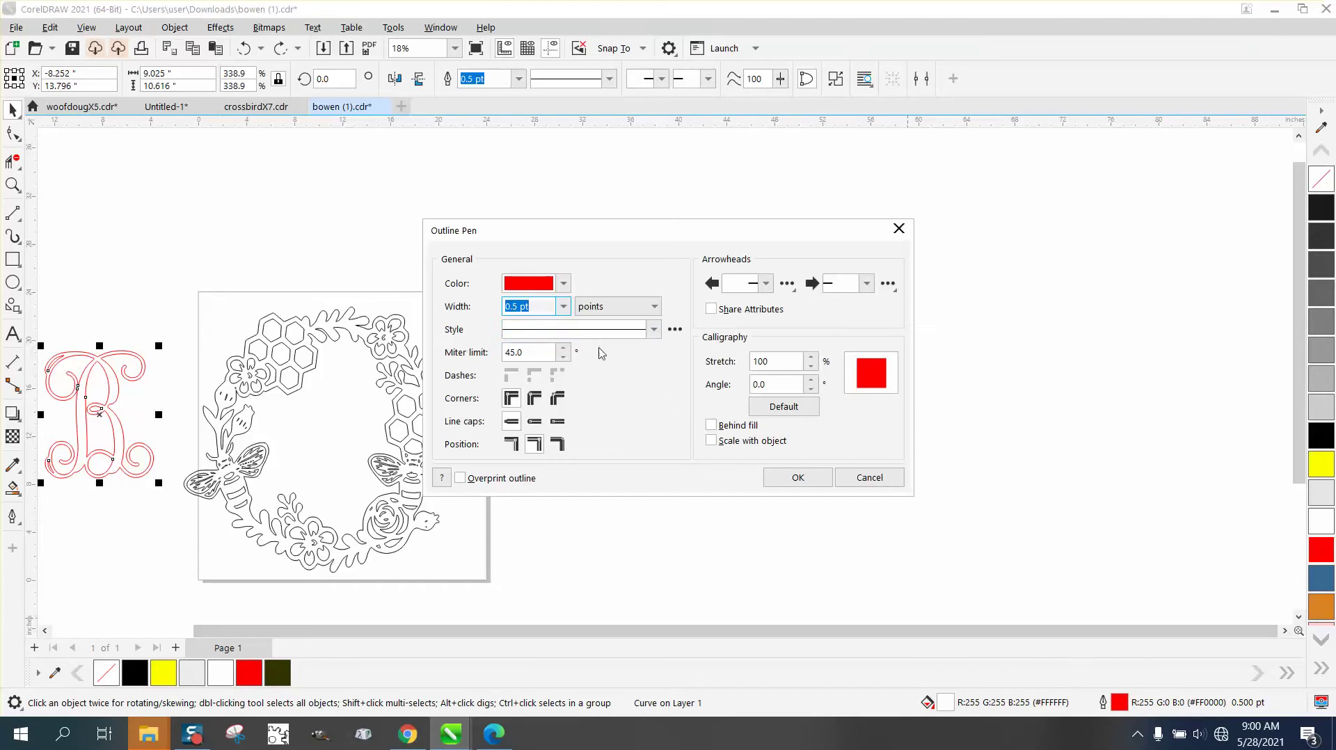
click(563, 307)
click(526, 319)
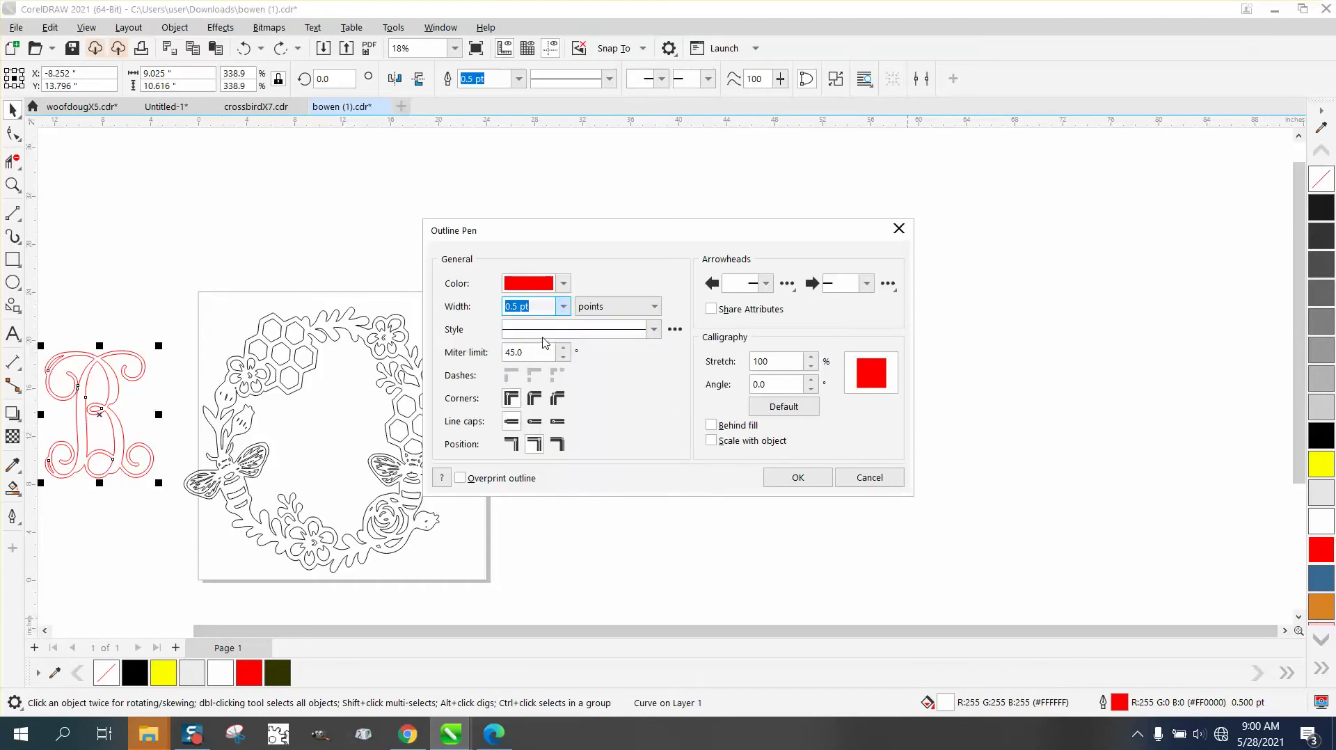
click(798, 479)
- Move the B into the centre of the bee wreath and zoom in on it
drag(103, 414, 331, 440)
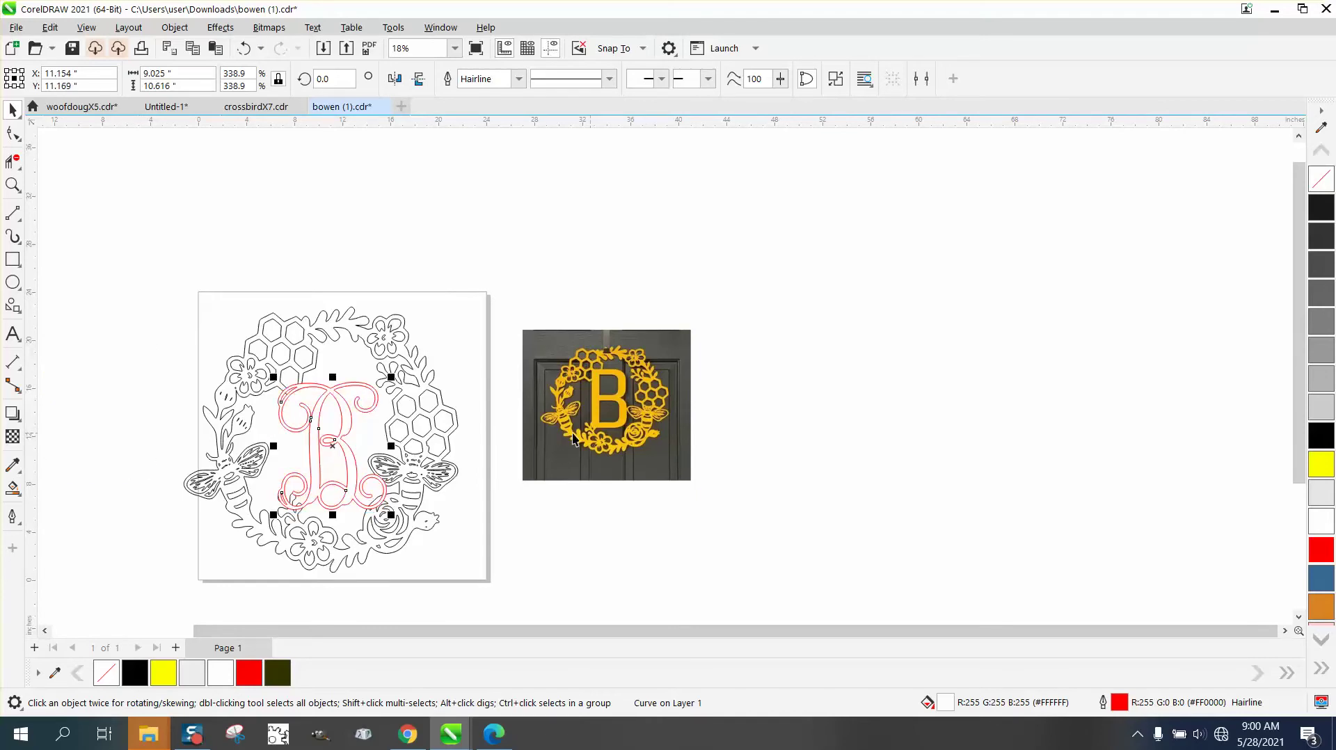
click(13, 184)
drag(265, 353, 495, 529)
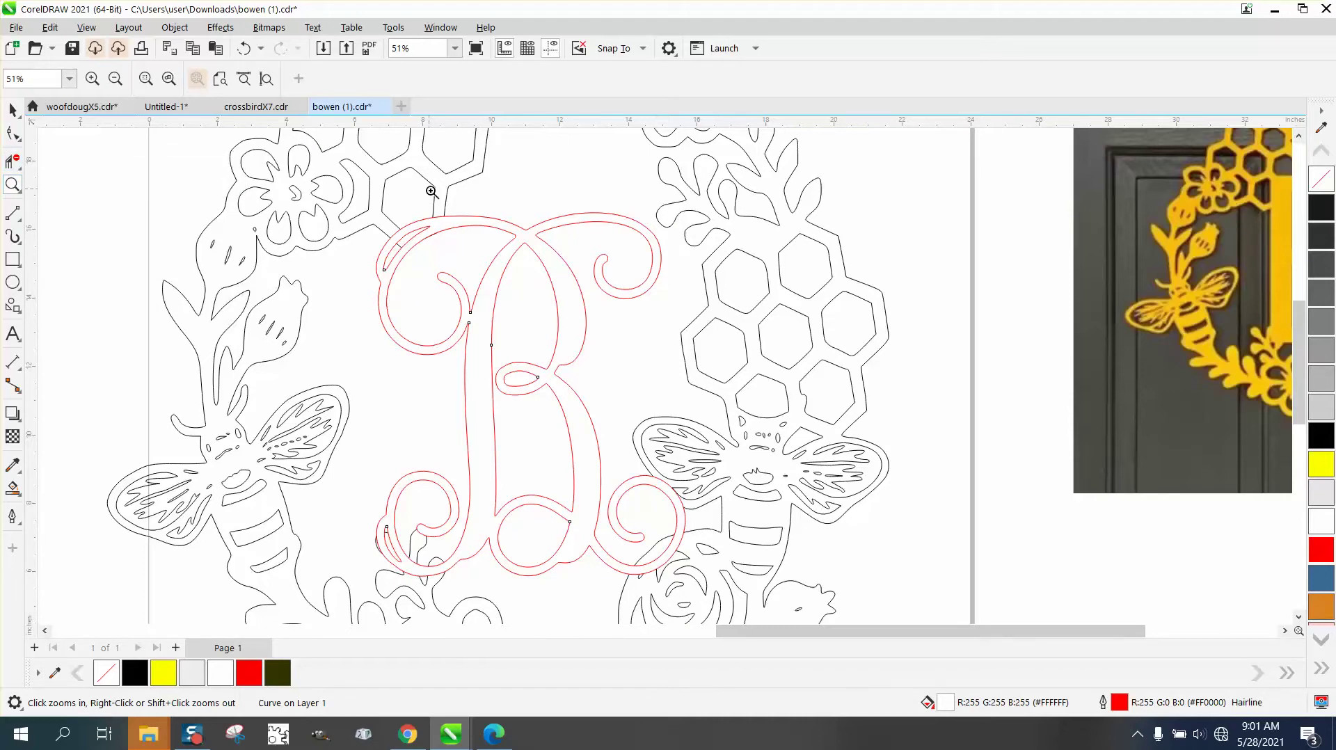
- Zoom in on the B's top-left and nudge the B slightly right and down
drag(399, 190, 619, 341)
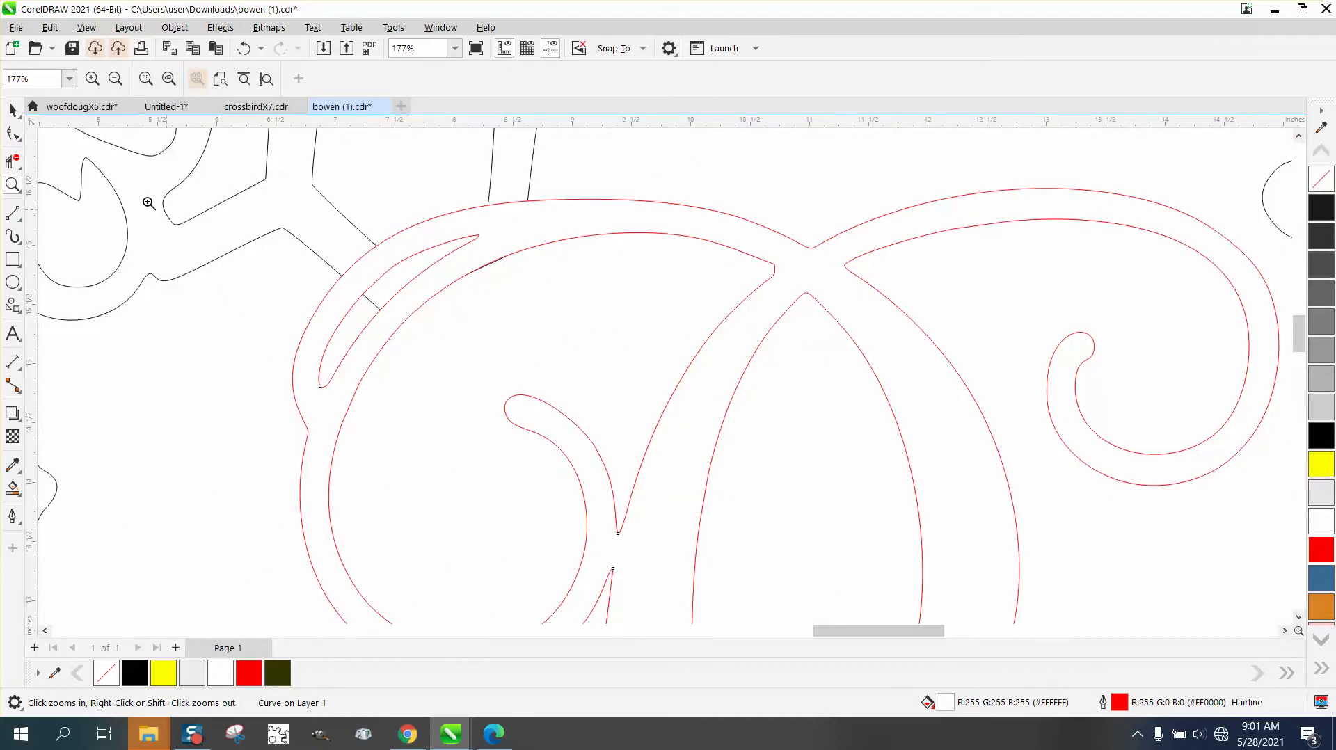
click(12, 110)
drag(628, 222, 642, 235)
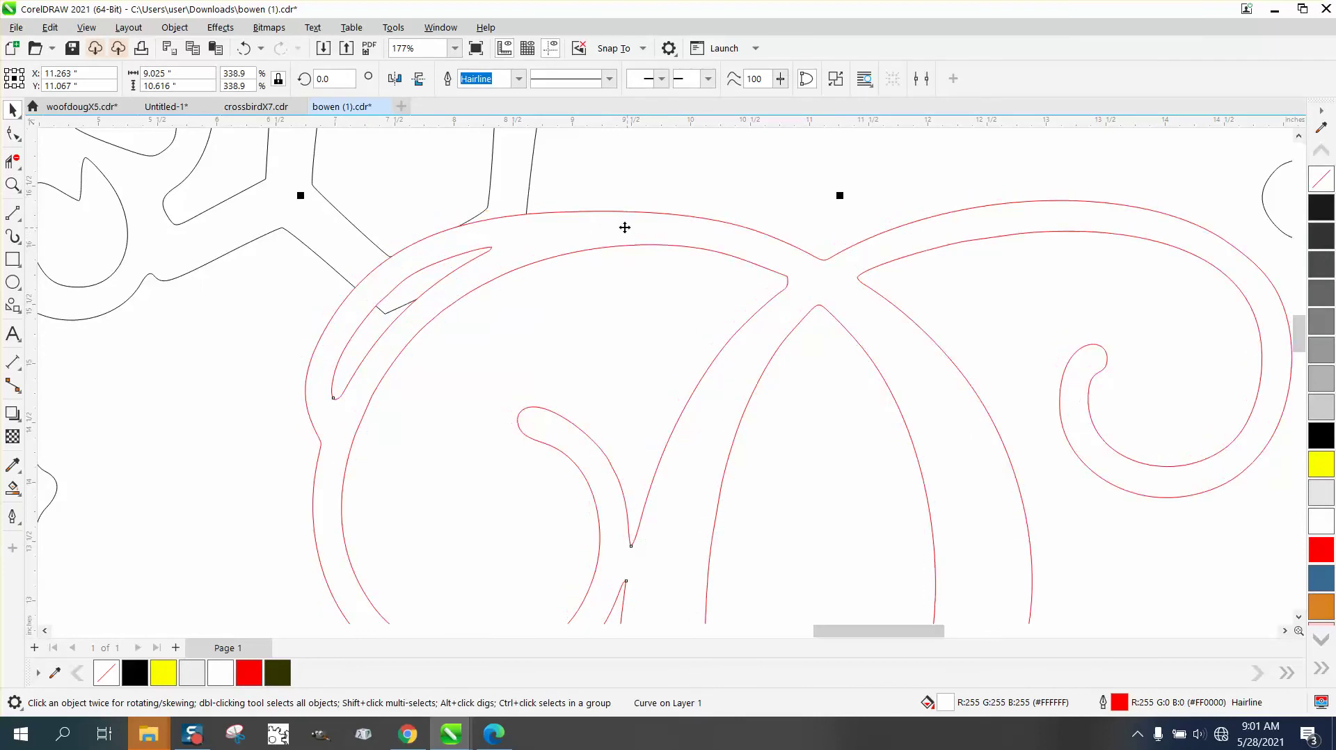
- Bring the bee wreath outlines to the front of the page, in front of the B
click(529, 191)
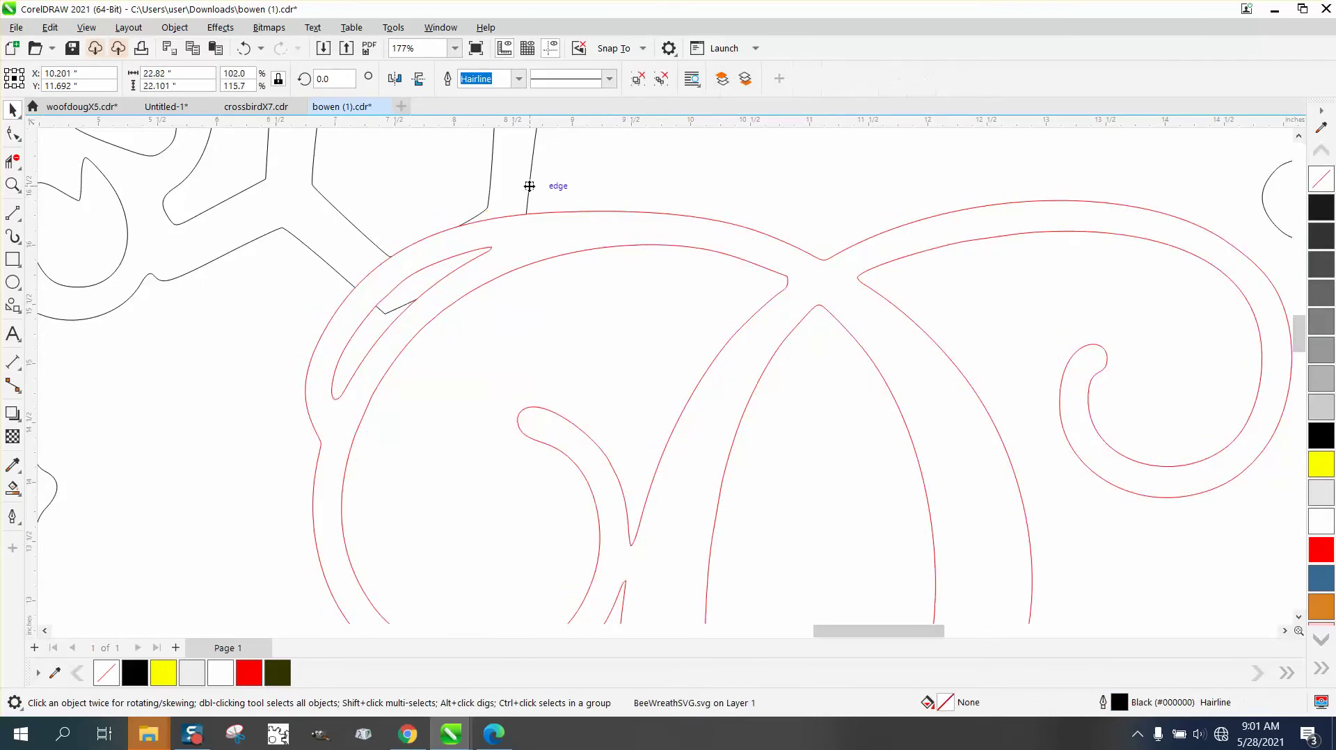
click(175, 28)
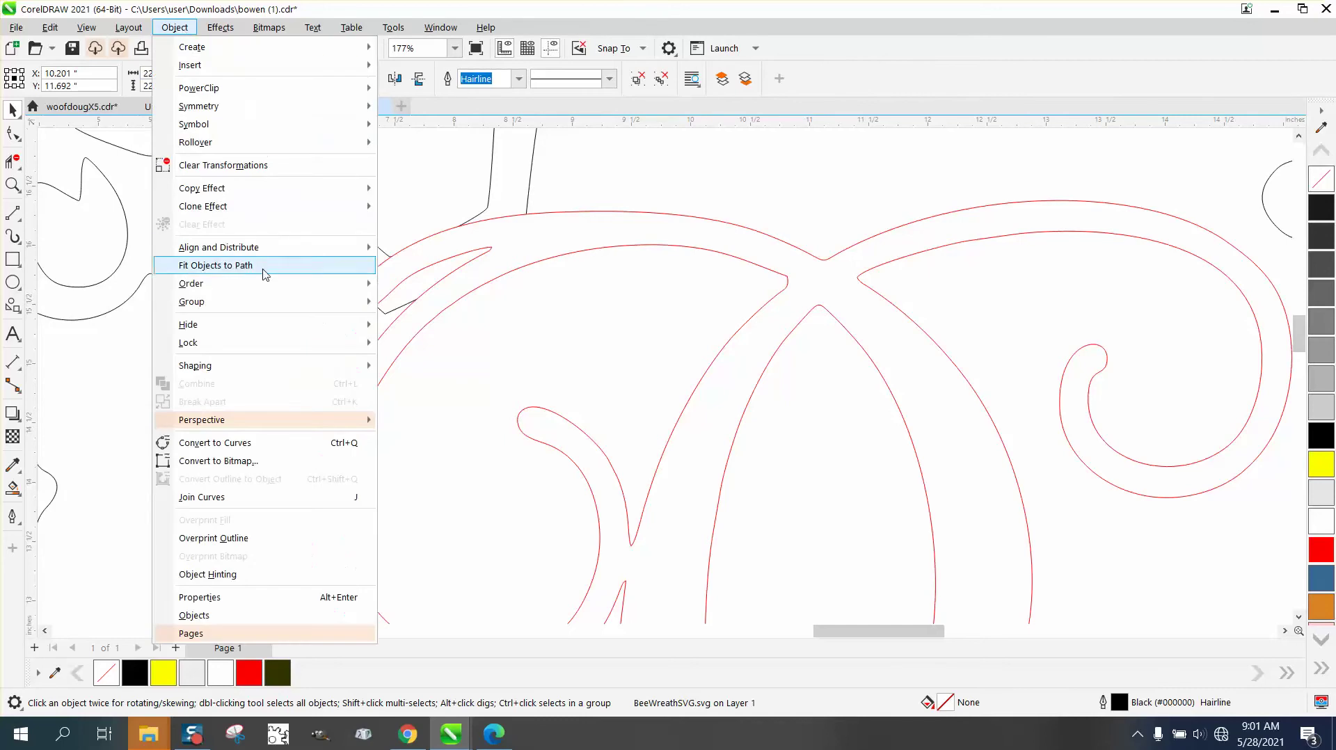
mouse_move(265, 283)
click(443, 287)
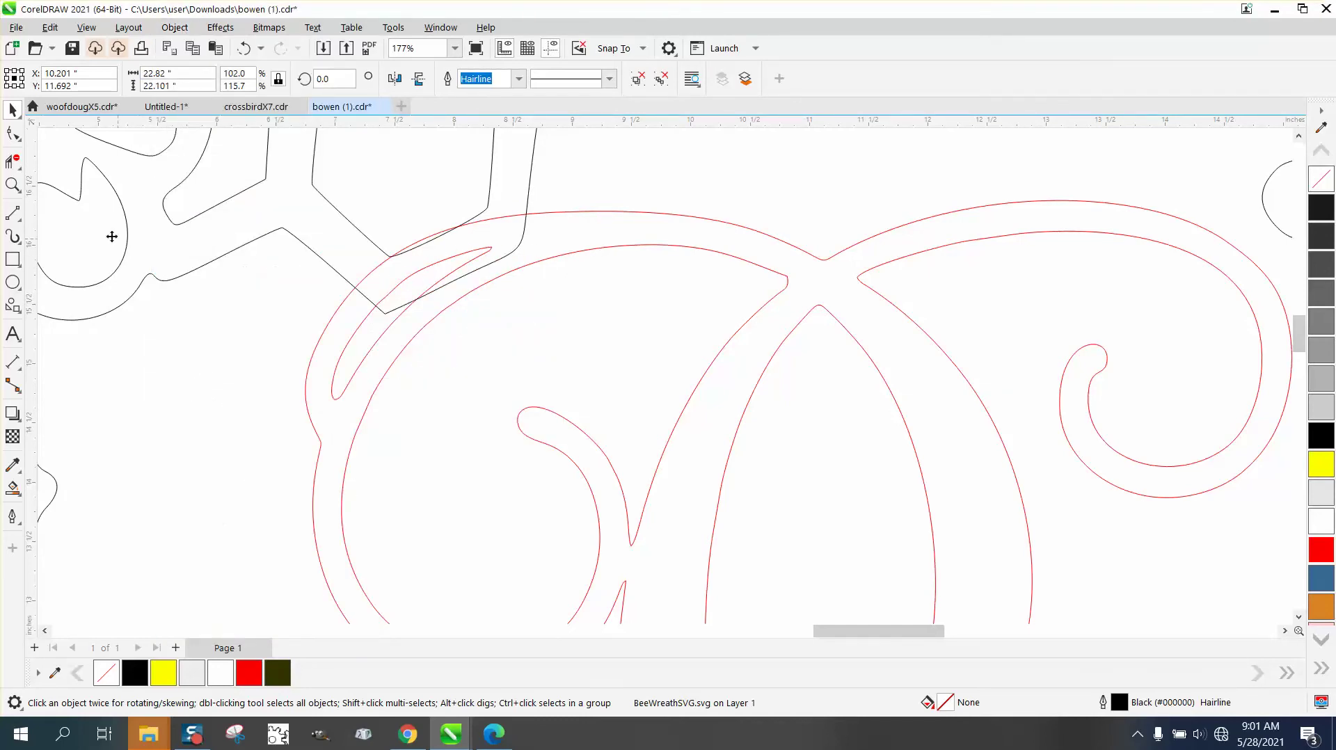
- Delete the wreath segments crossing the B's top swirl and red stroke with Virtual Segment Delete
click(13, 161)
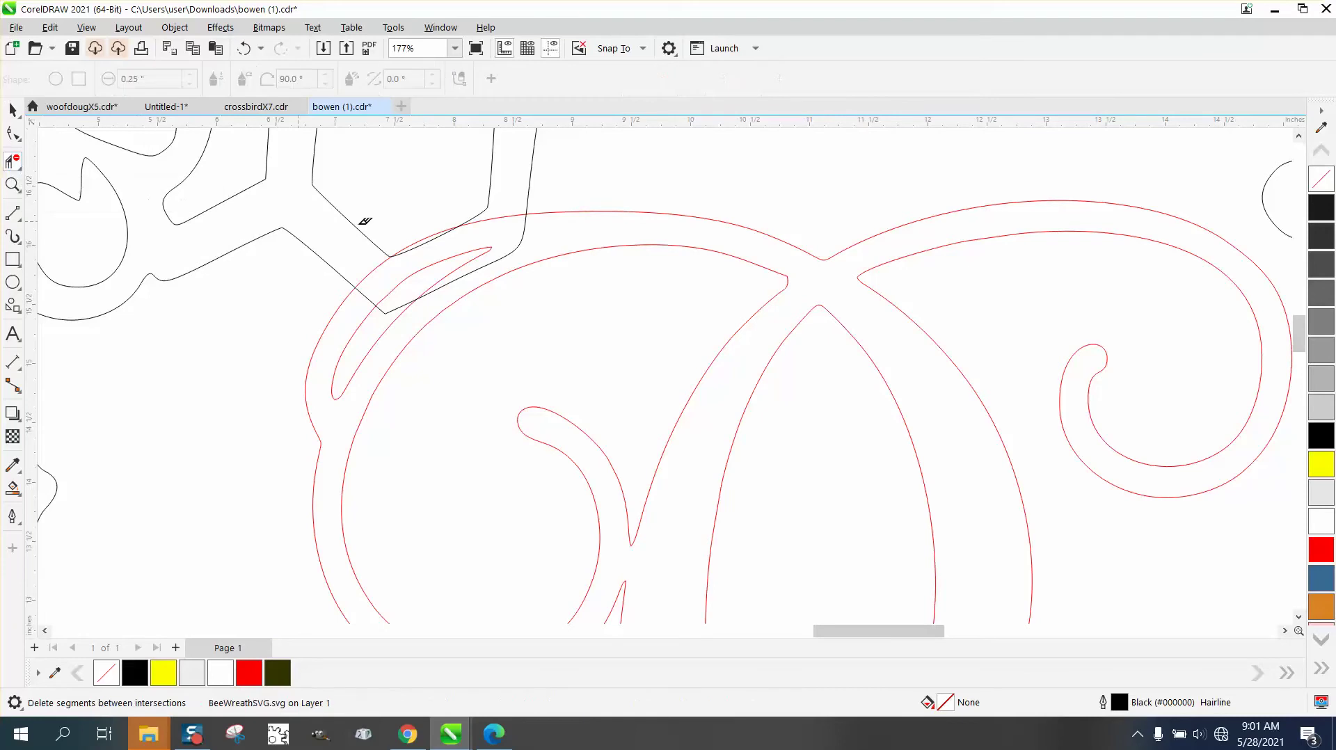
click(440, 233)
click(527, 228)
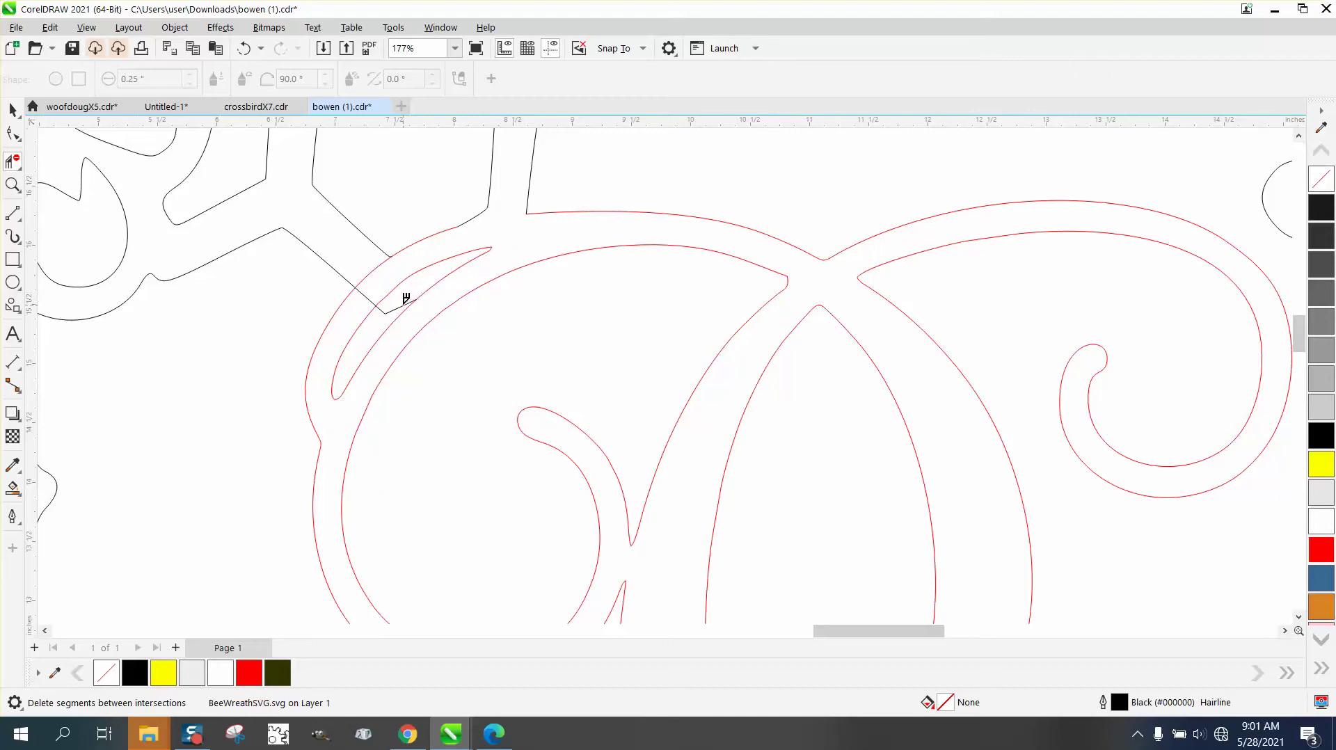
click(406, 299)
click(373, 293)
scroll(257, 190, down, 6)
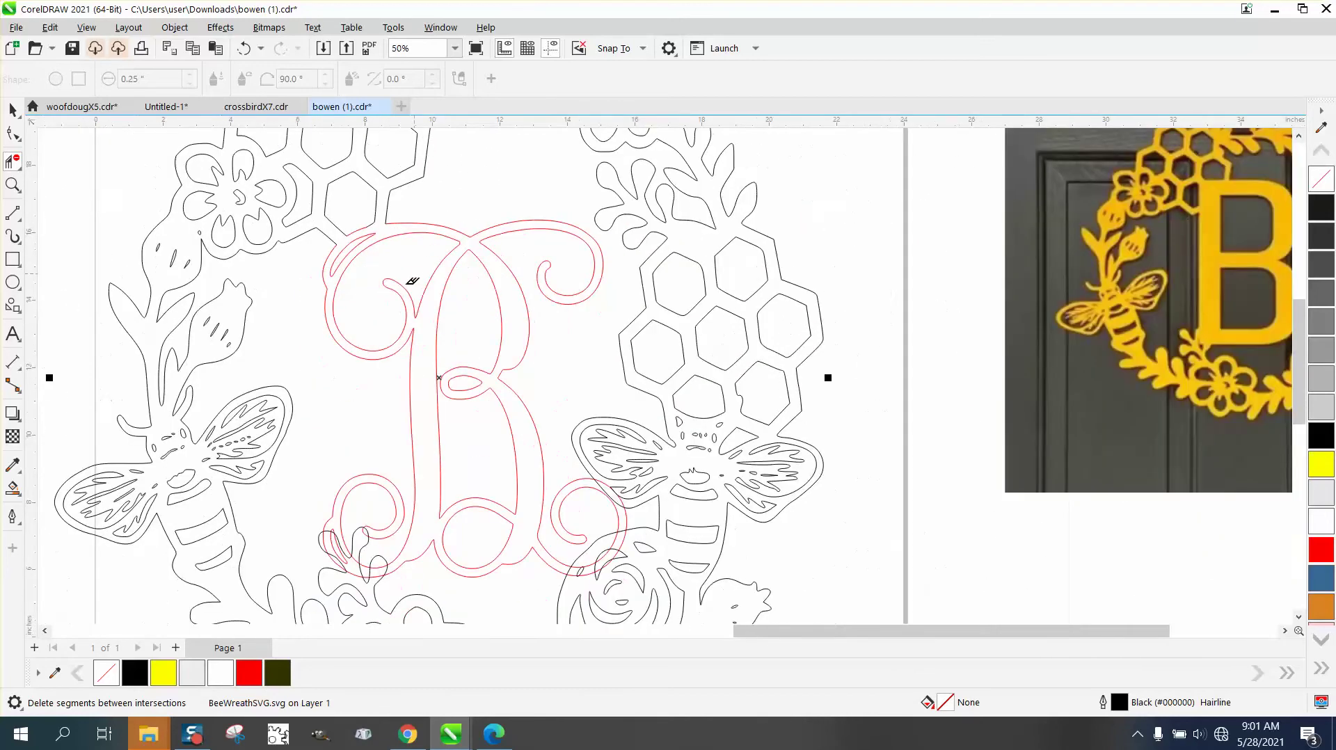
- Zoom into the B's lower-left swirl and trim the overlapping leaf-loop and red segments
click(12, 185)
drag(298, 492, 491, 602)
click(13, 161)
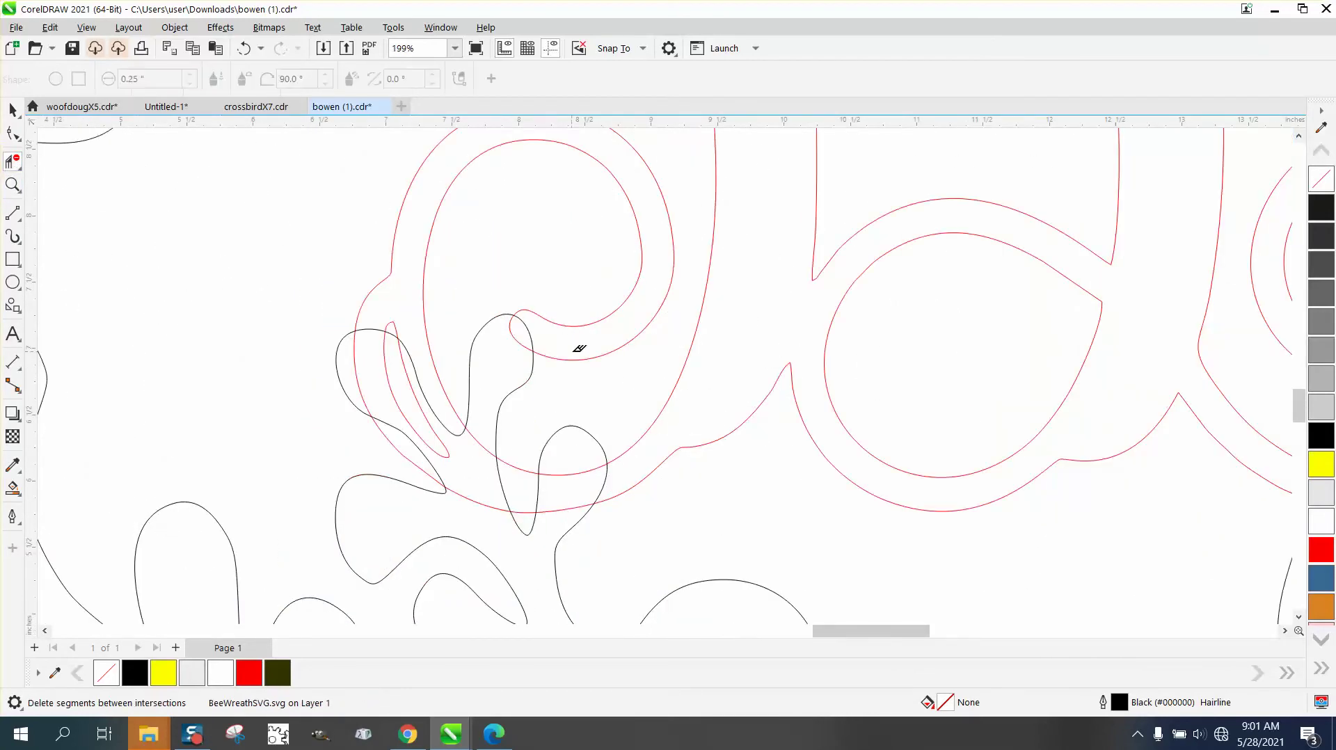
click(519, 332)
click(570, 506)
click(549, 483)
click(603, 483)
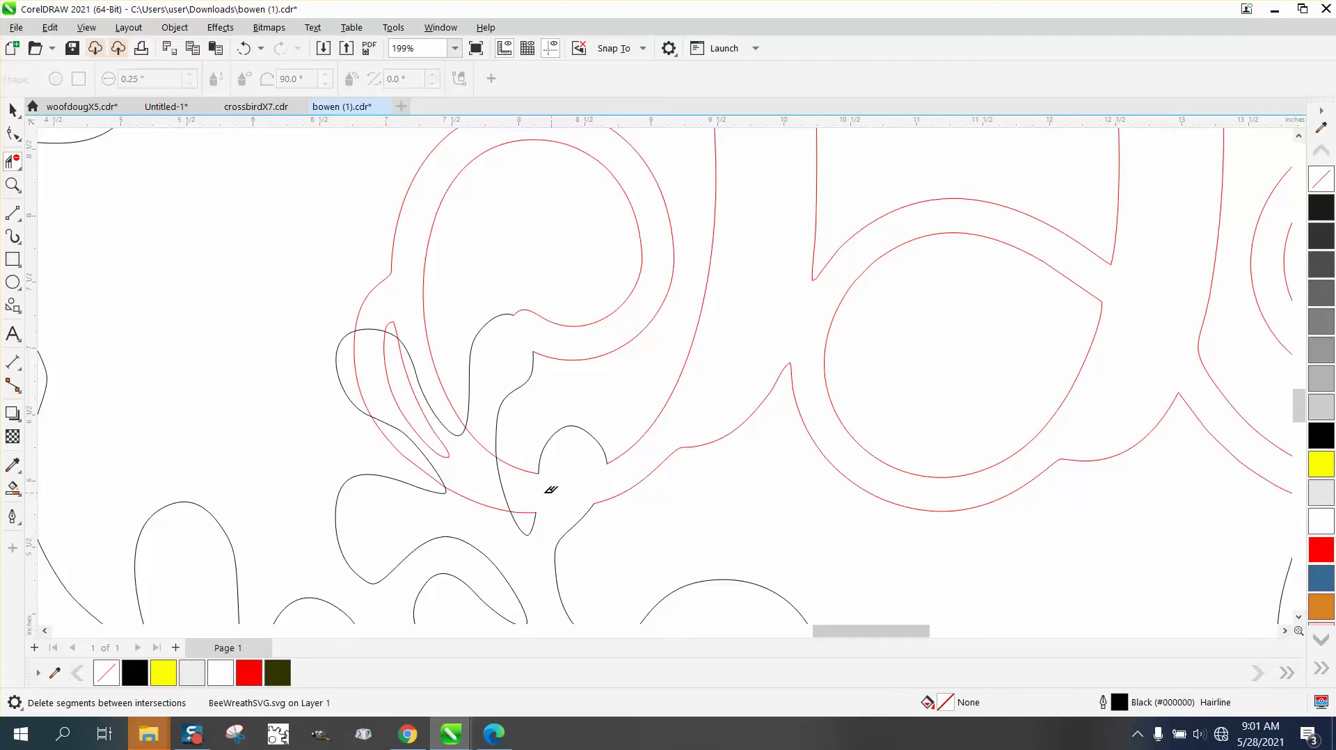
click(510, 483)
click(493, 509)
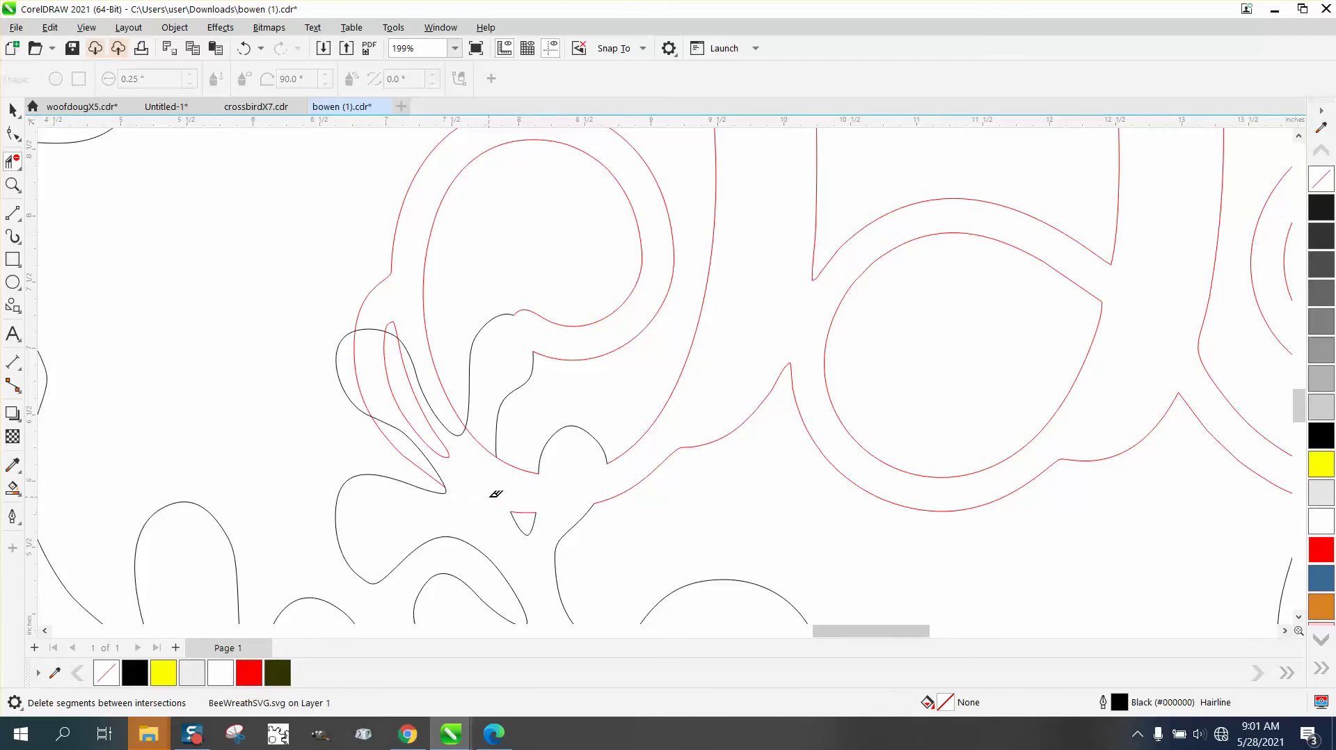
click(479, 442)
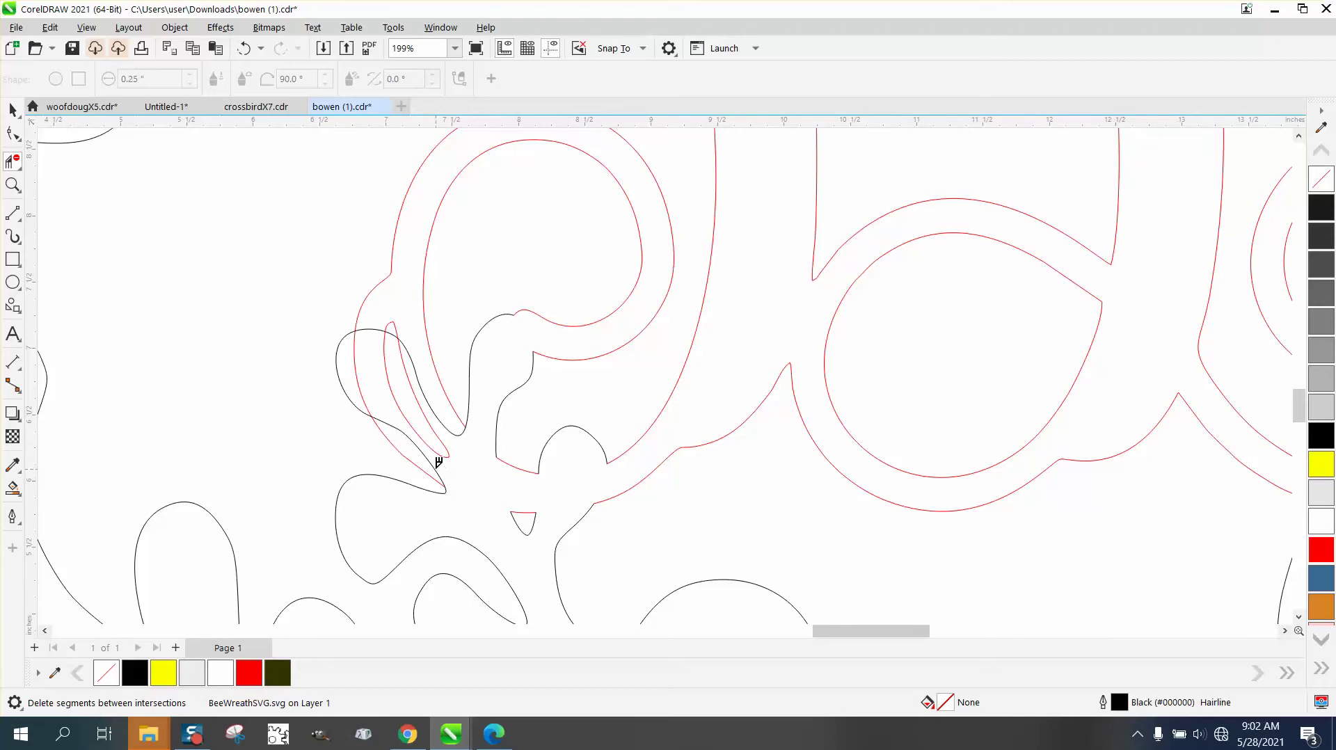
click(437, 463)
click(420, 457)
- Undo the last deletion and trim the overlapping red and black segments along the left lobe
click(242, 49)
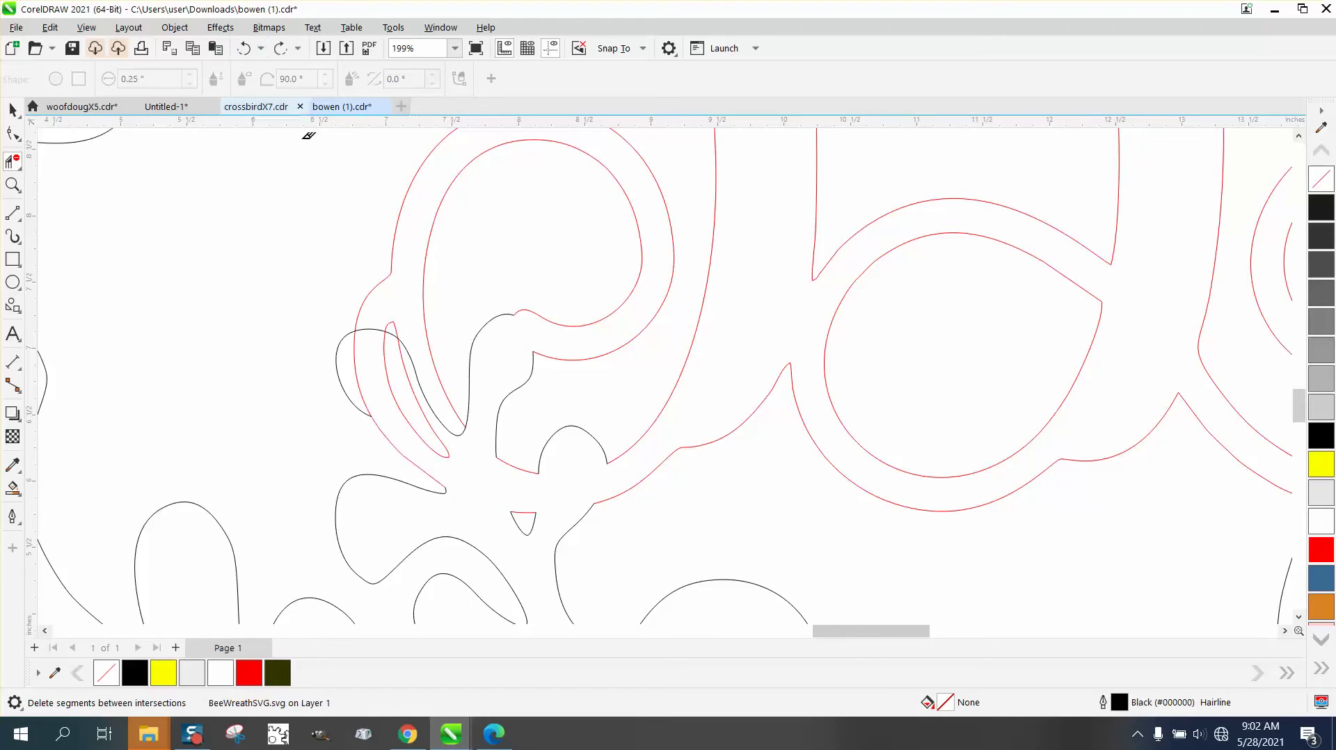
click(357, 351)
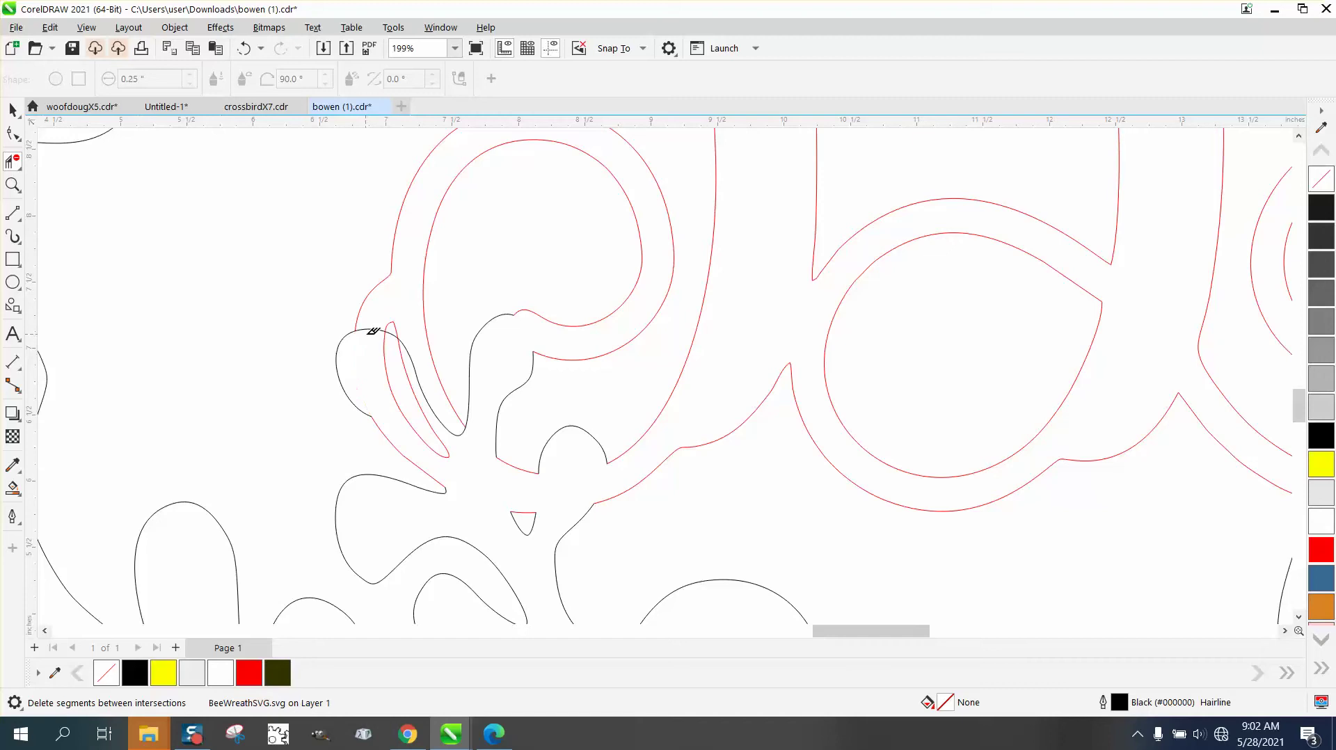
click(371, 328)
click(391, 331)
click(409, 348)
scroll(316, 331, down, 5)
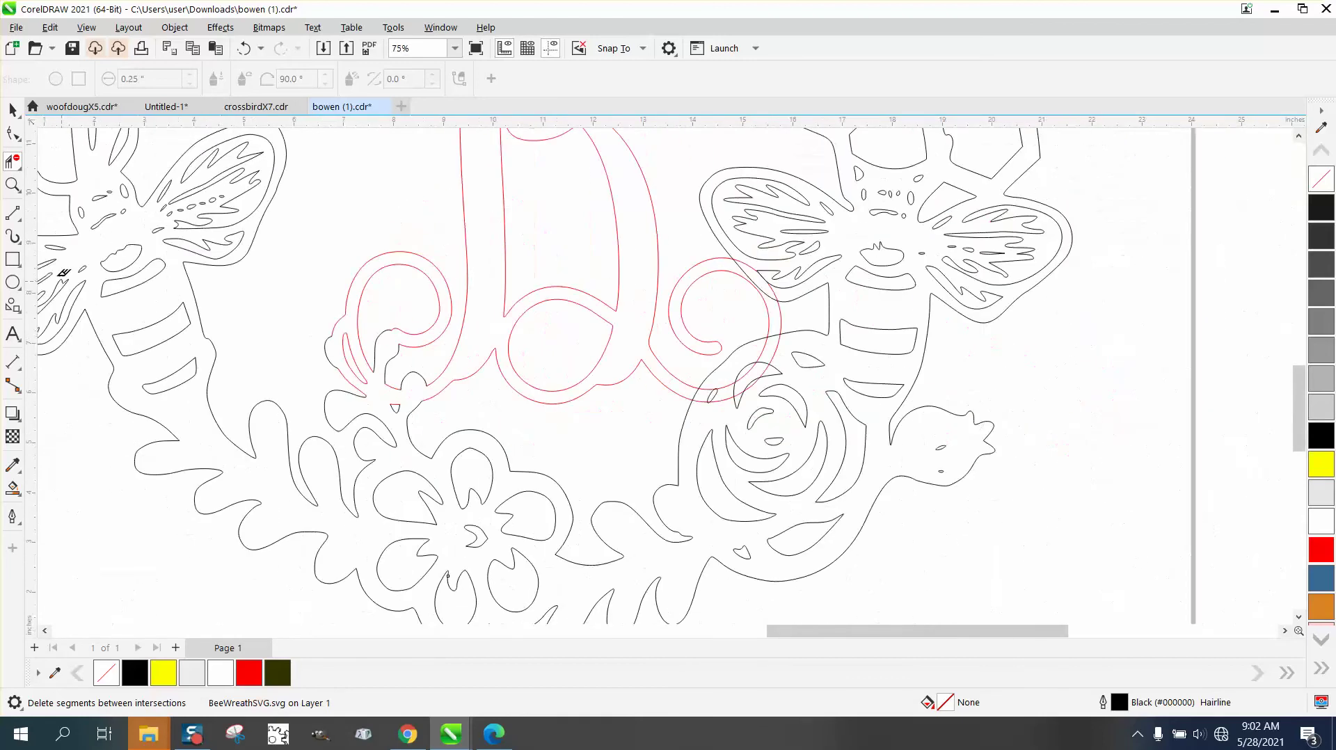
- Zoom into the rose and bee area and delete overlapping segments across the bird's head and body
key(z)
drag(687, 352, 857, 430)
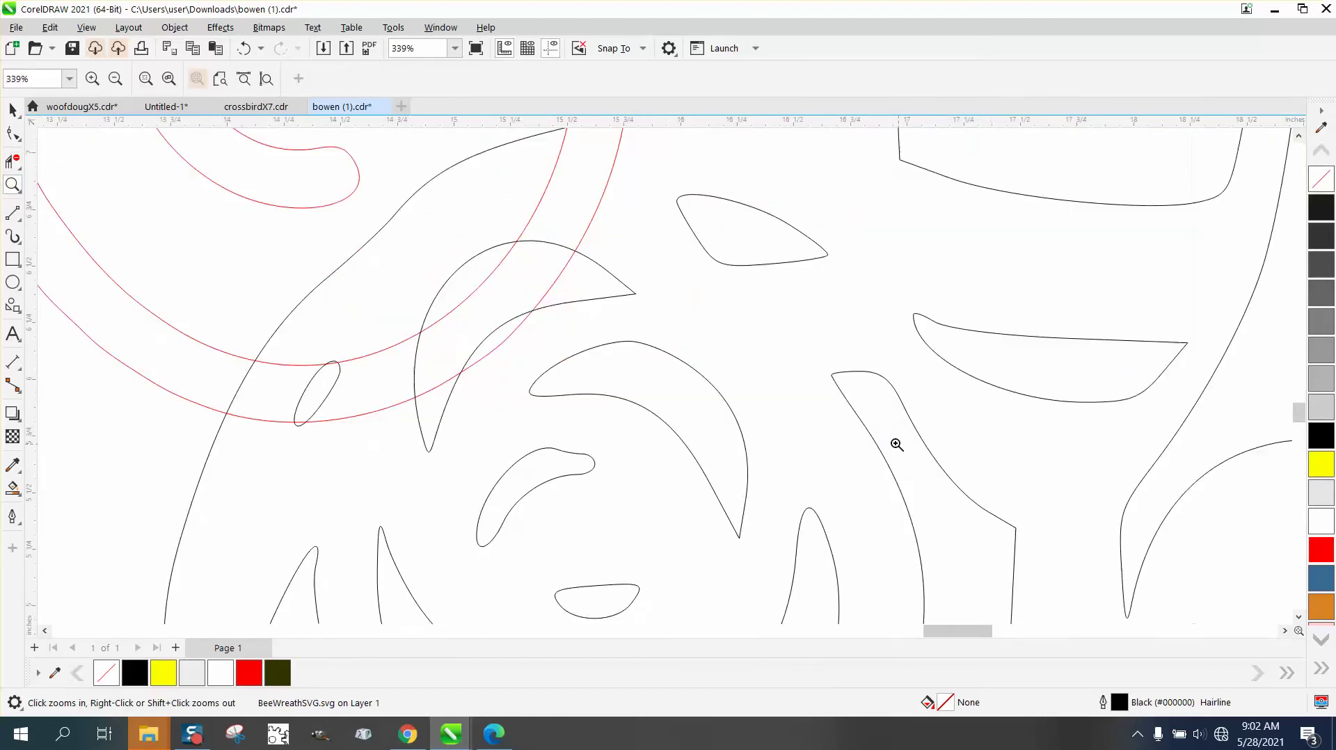
click(13, 161)
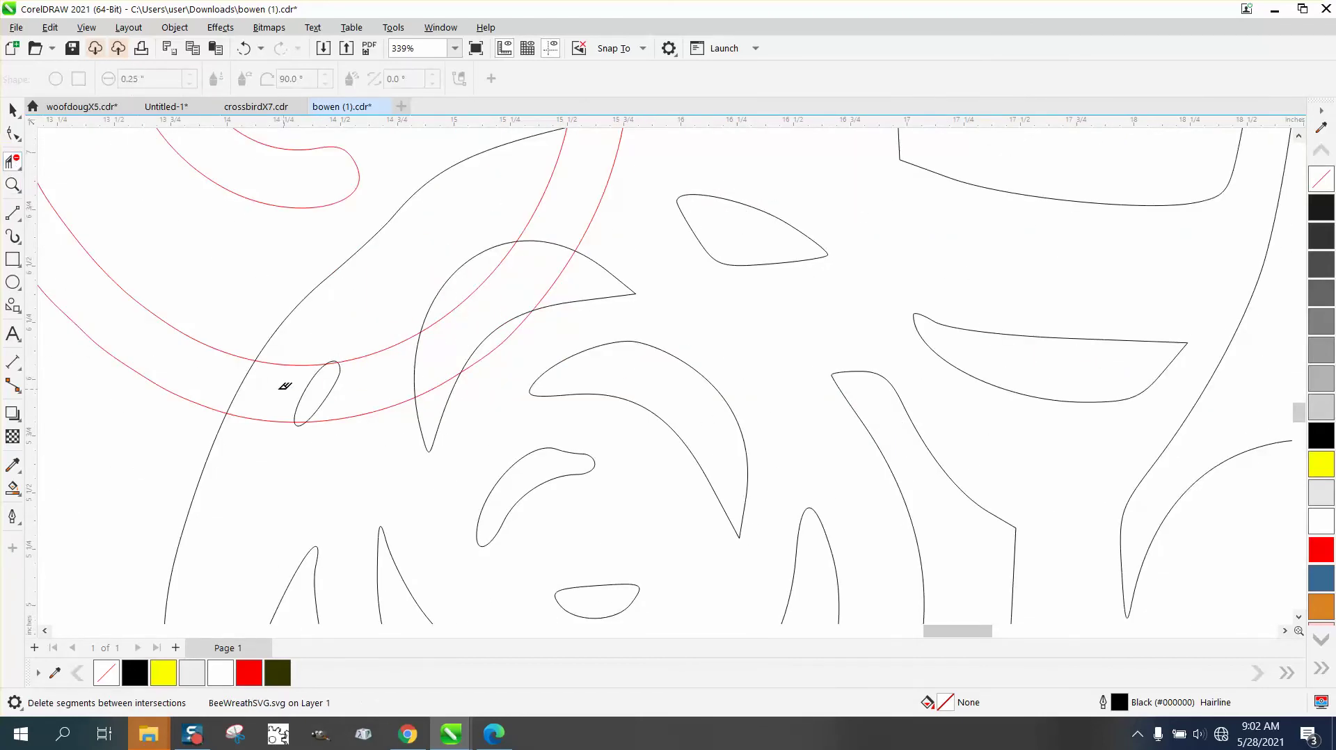
scroll(577, 244, down, 1)
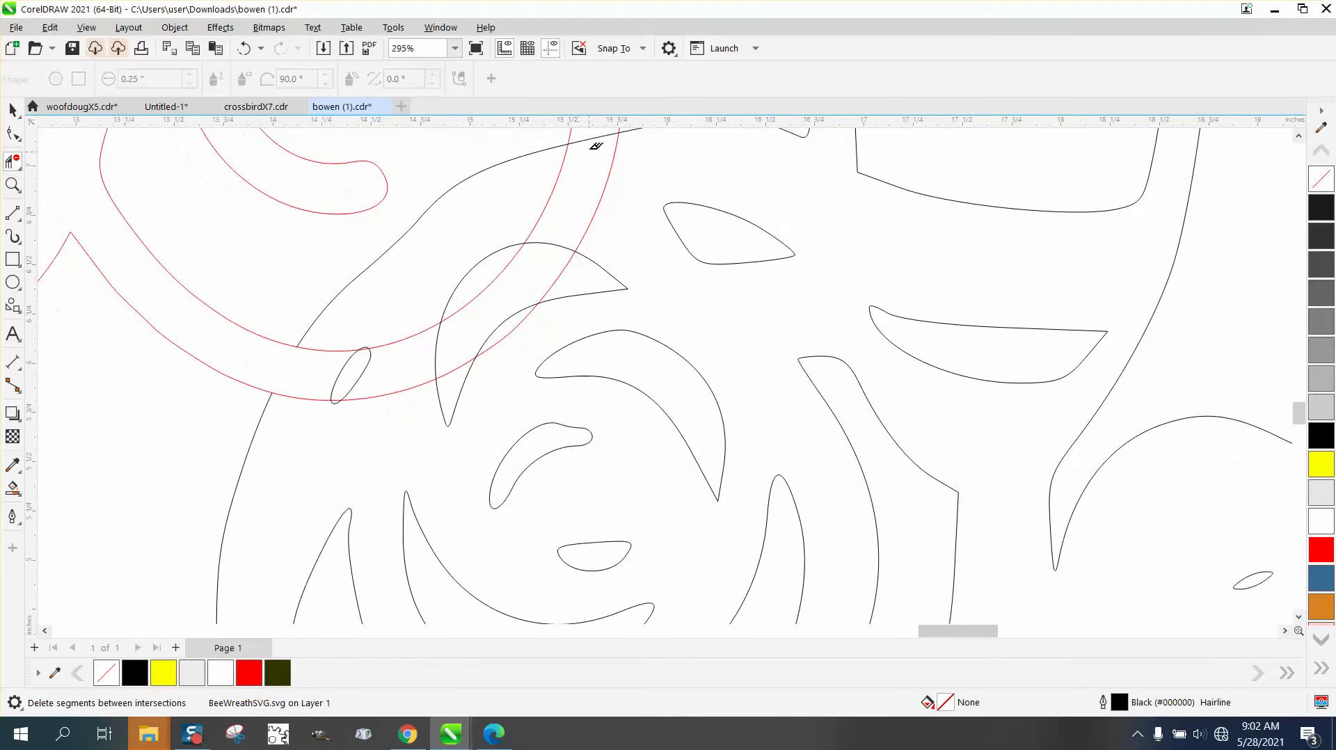
click(558, 243)
click(491, 281)
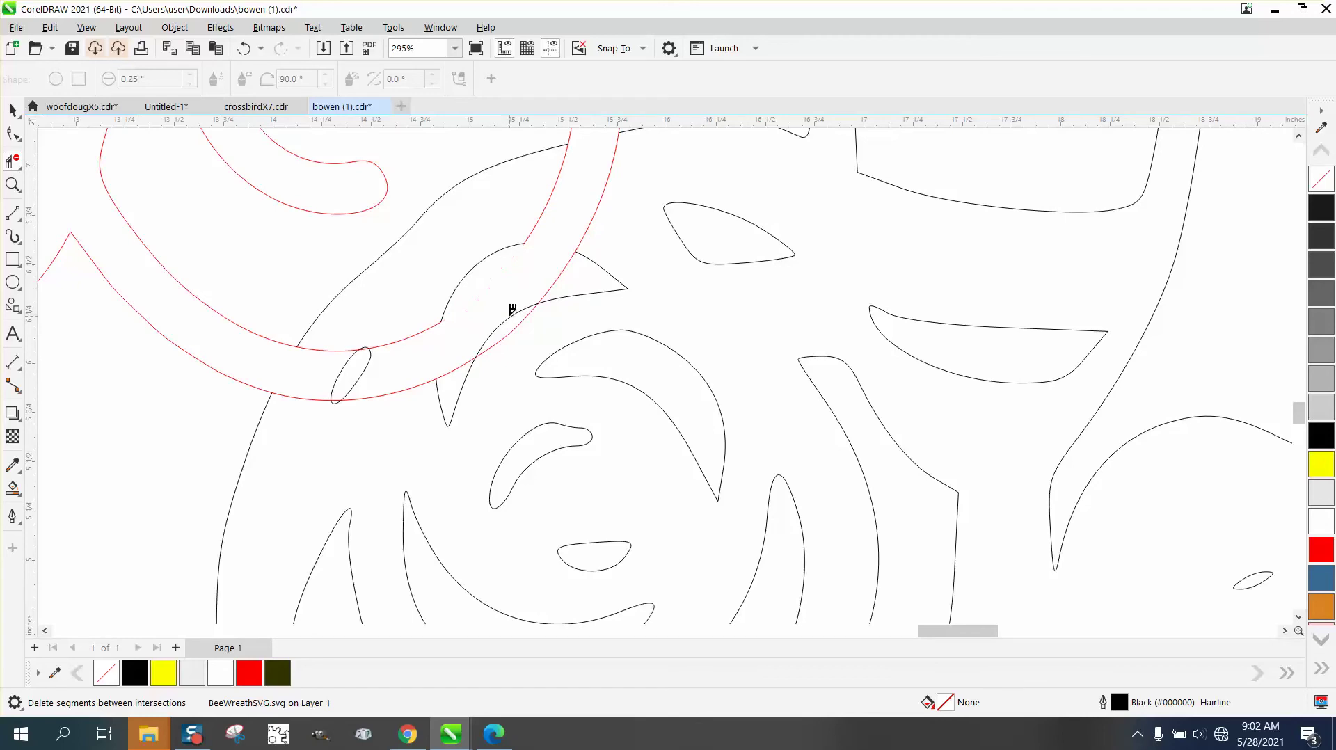
click(513, 313)
click(516, 321)
click(244, 48)
- Delete the red segments by the beak, the small ellipse arcs, and stubs on the red lines
click(556, 280)
click(465, 369)
click(326, 365)
click(378, 374)
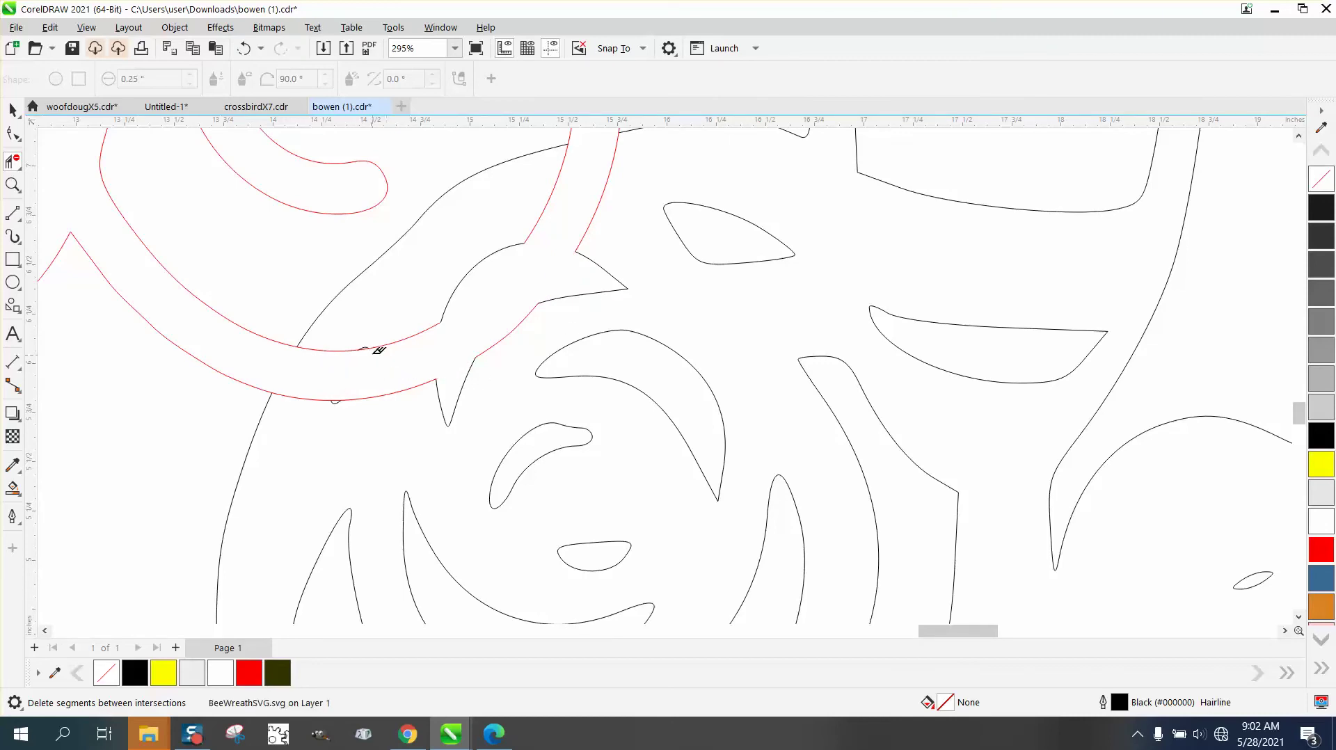
click(366, 344)
click(337, 397)
click(243, 48)
click(337, 398)
- Trim the remaining overlapping black and red pieces where the B's curl crosses the bee
scroll(265, 426, down, 3)
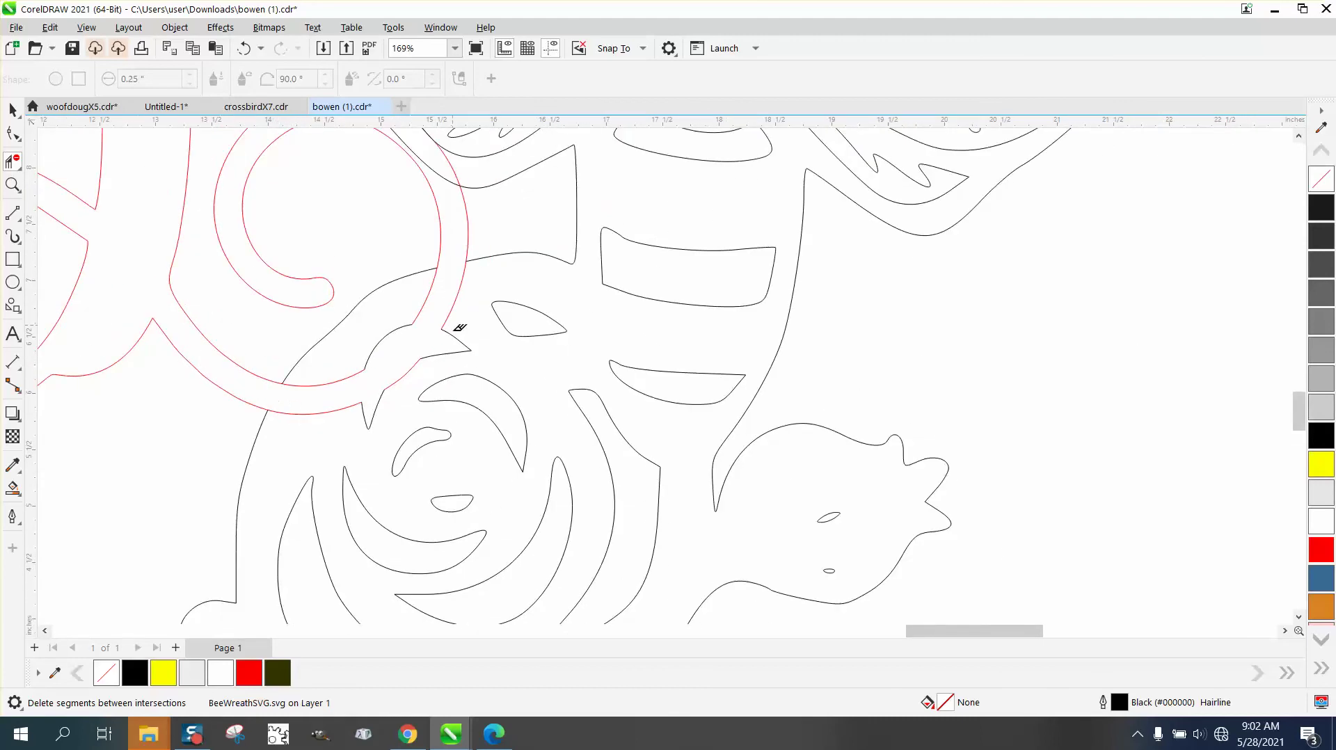
scroll(415, 349, down, 1)
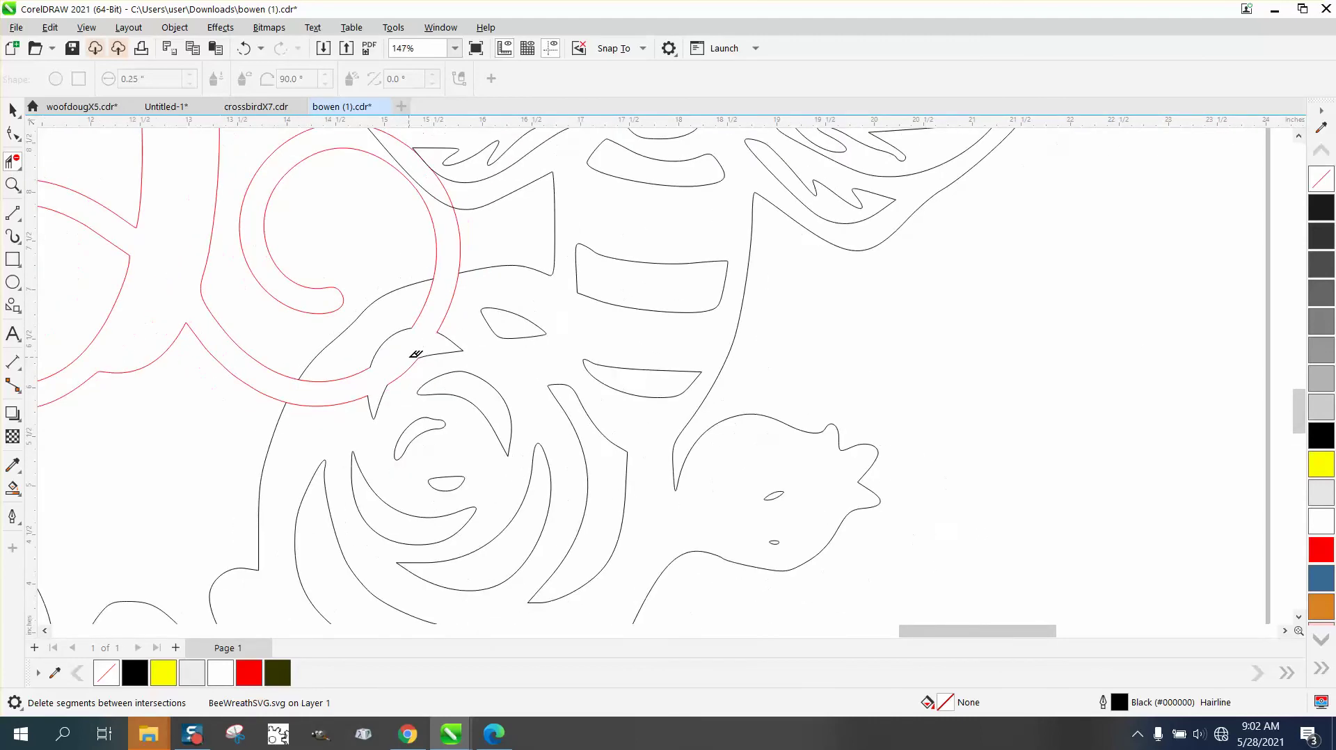
scroll(416, 355, down, 1)
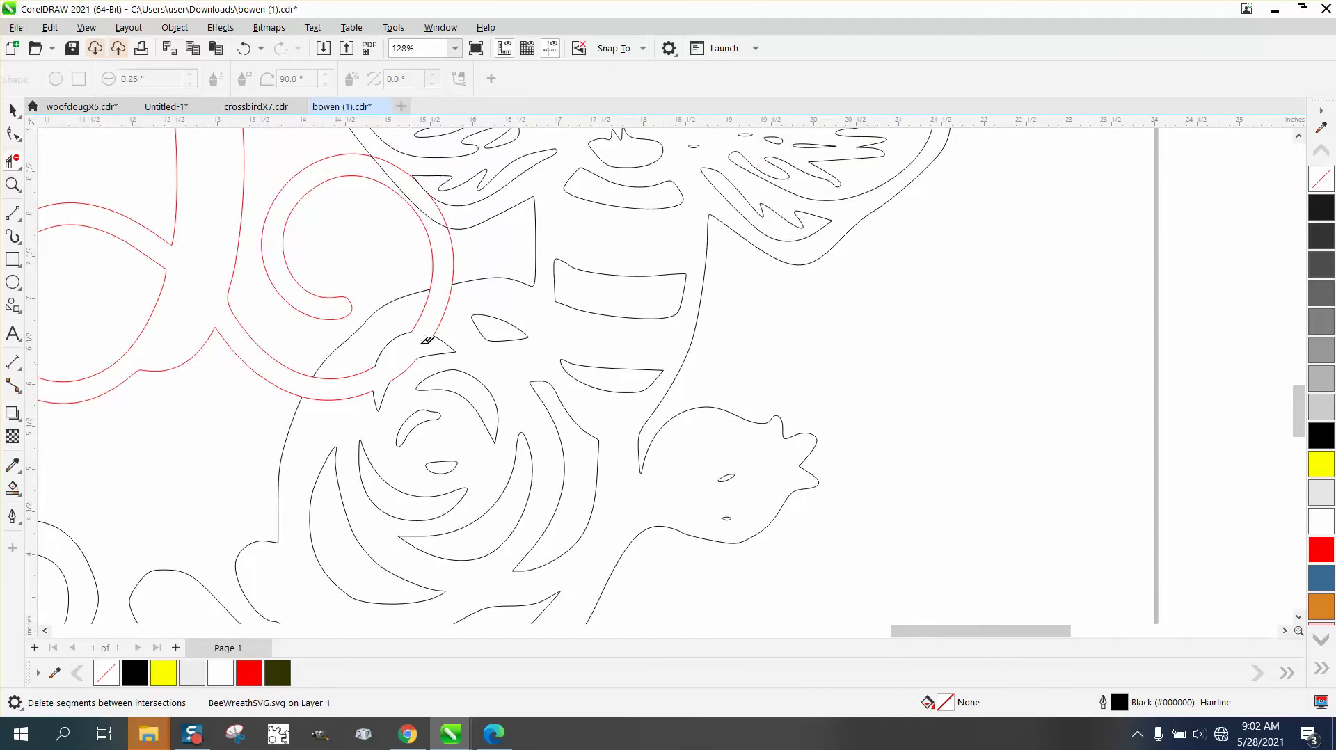
click(401, 294)
click(352, 395)
click(380, 401)
click(417, 366)
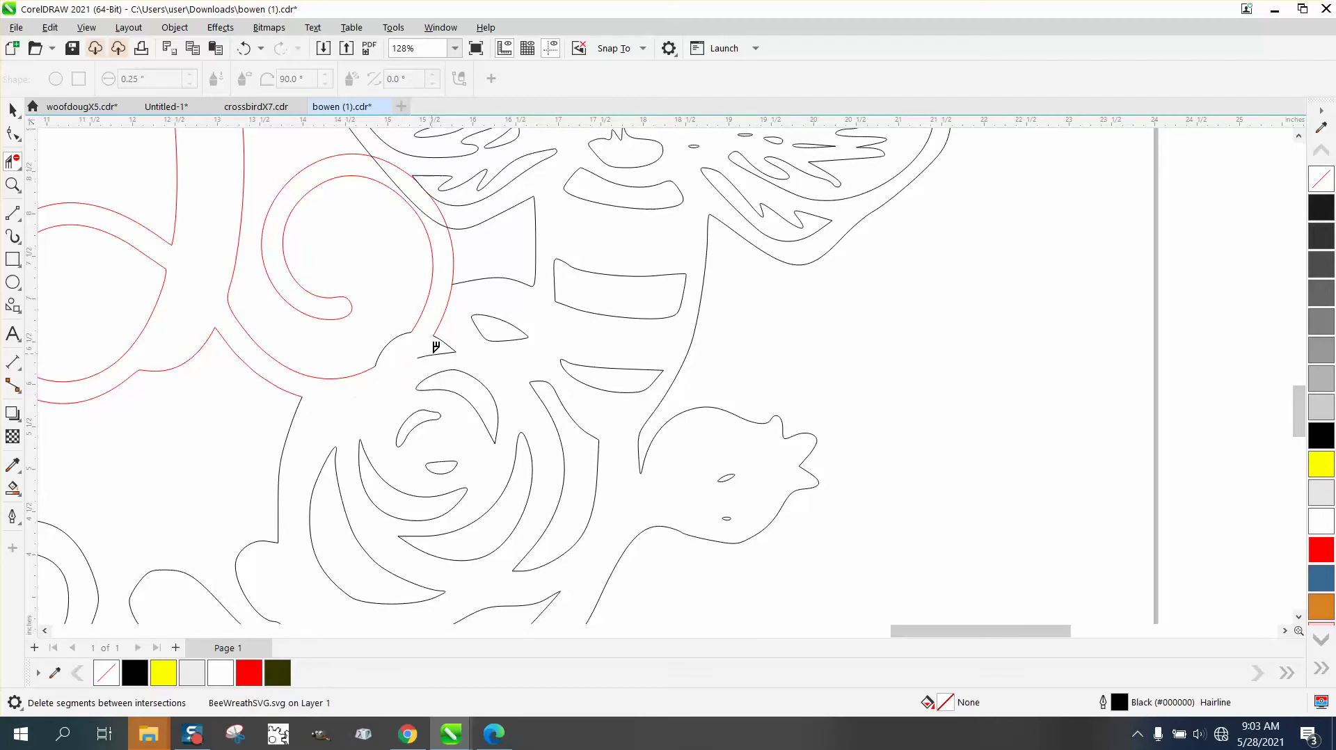
click(439, 347)
scroll(451, 299, down, 3)
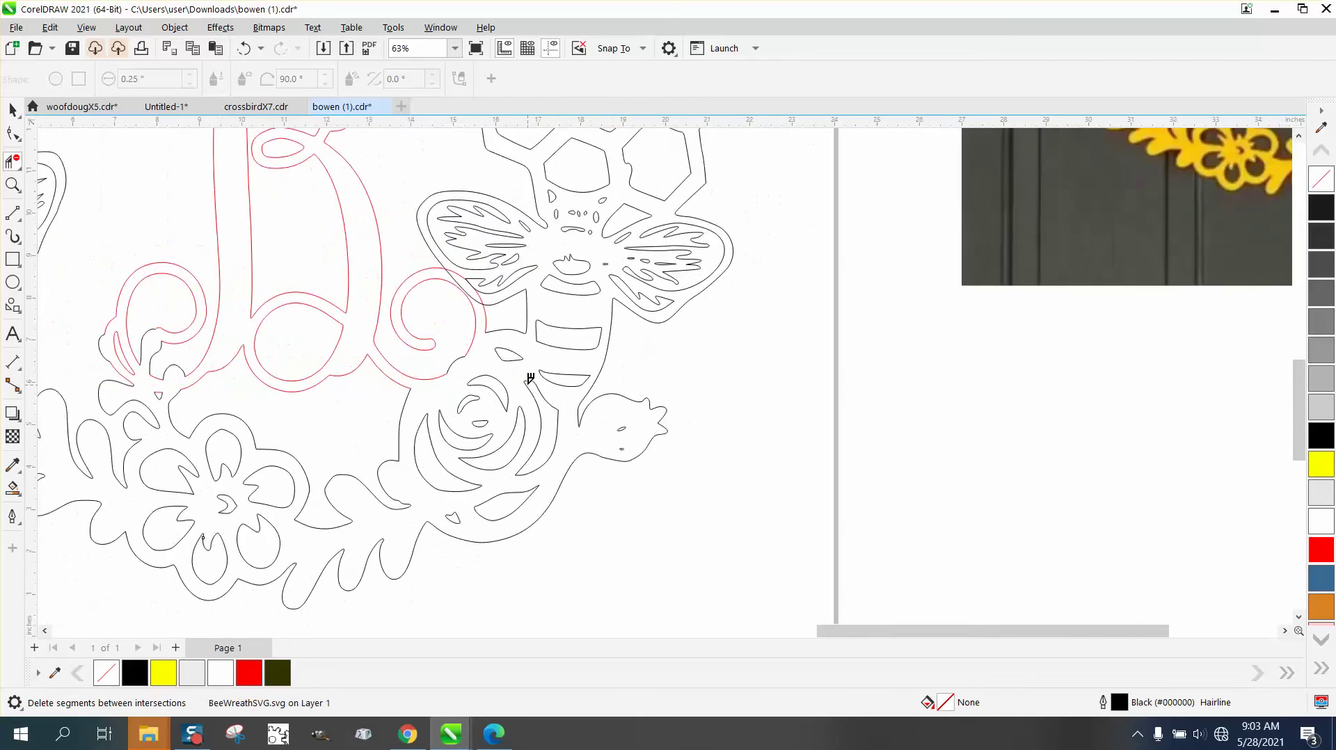
- Zoom into the B's right curl and delete the red arc and black line crossing the bee
scroll(530, 378, down, 1)
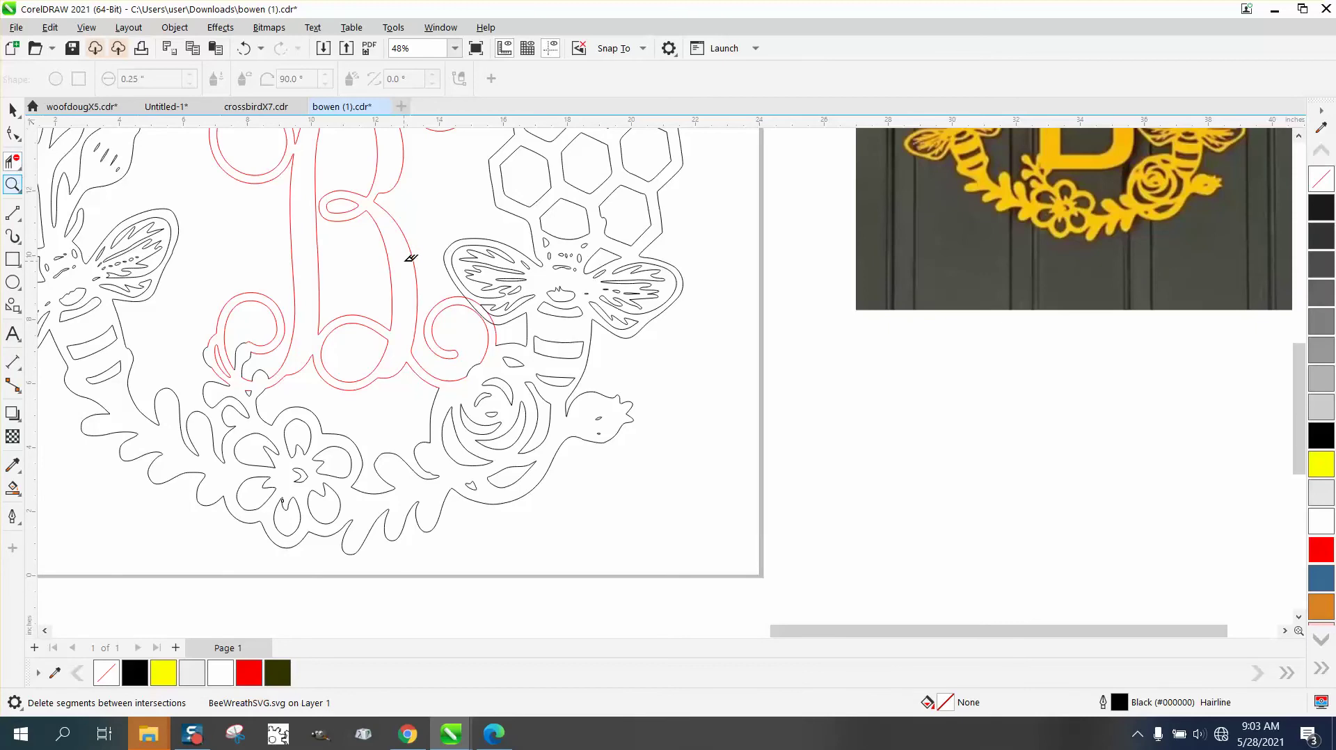
click(13, 185)
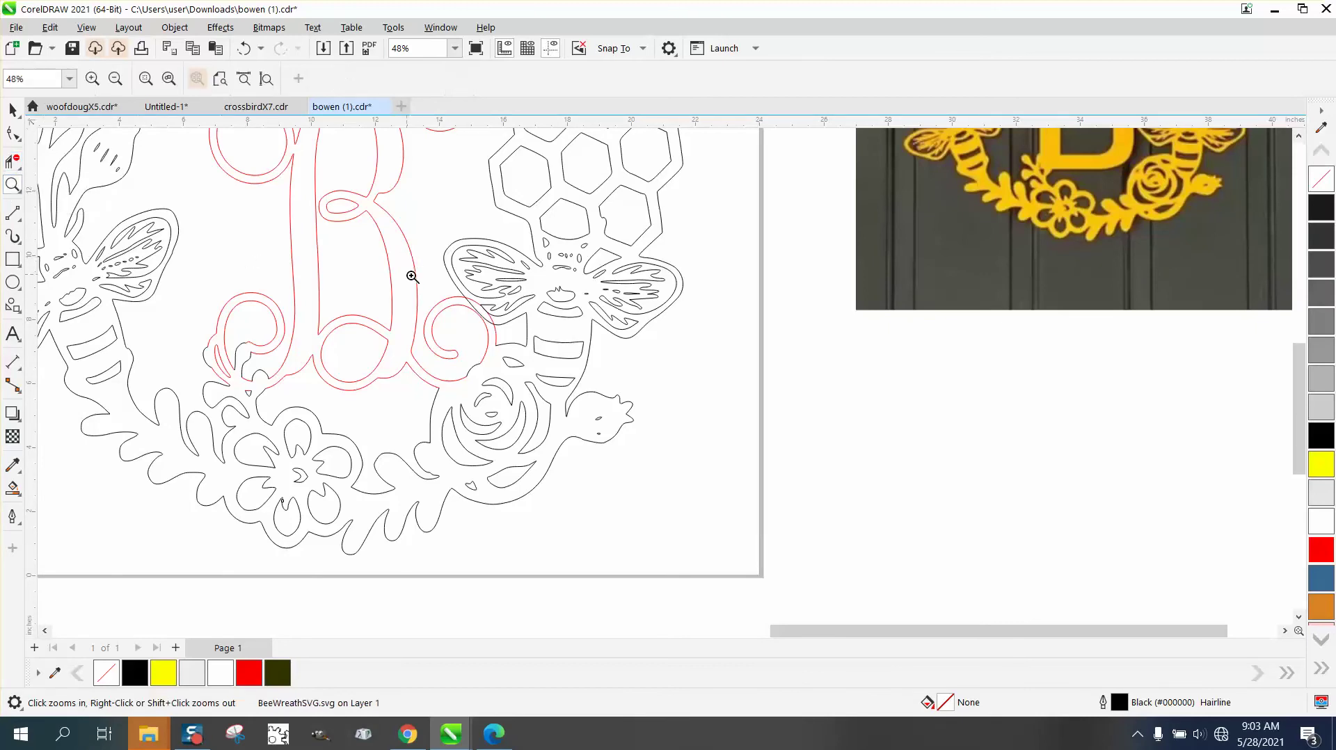
drag(412, 276, 554, 362)
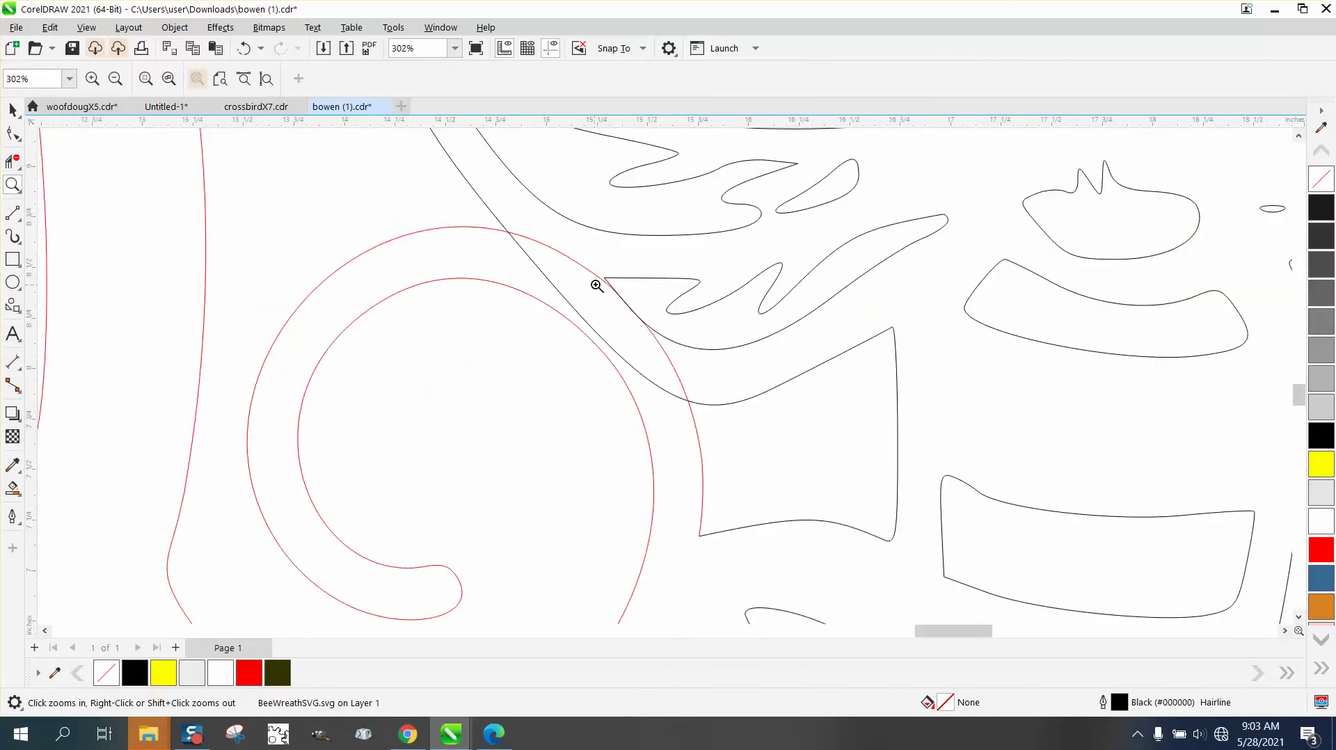
click(13, 162)
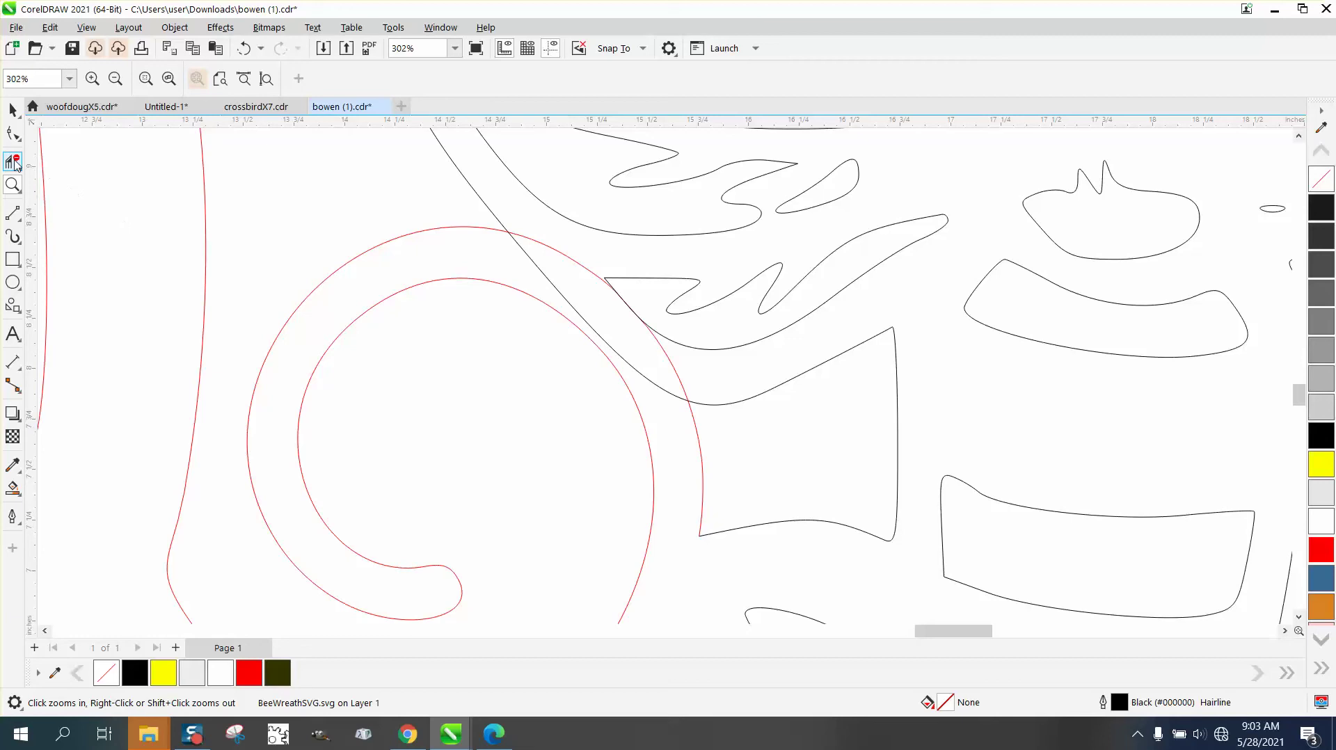
click(567, 249)
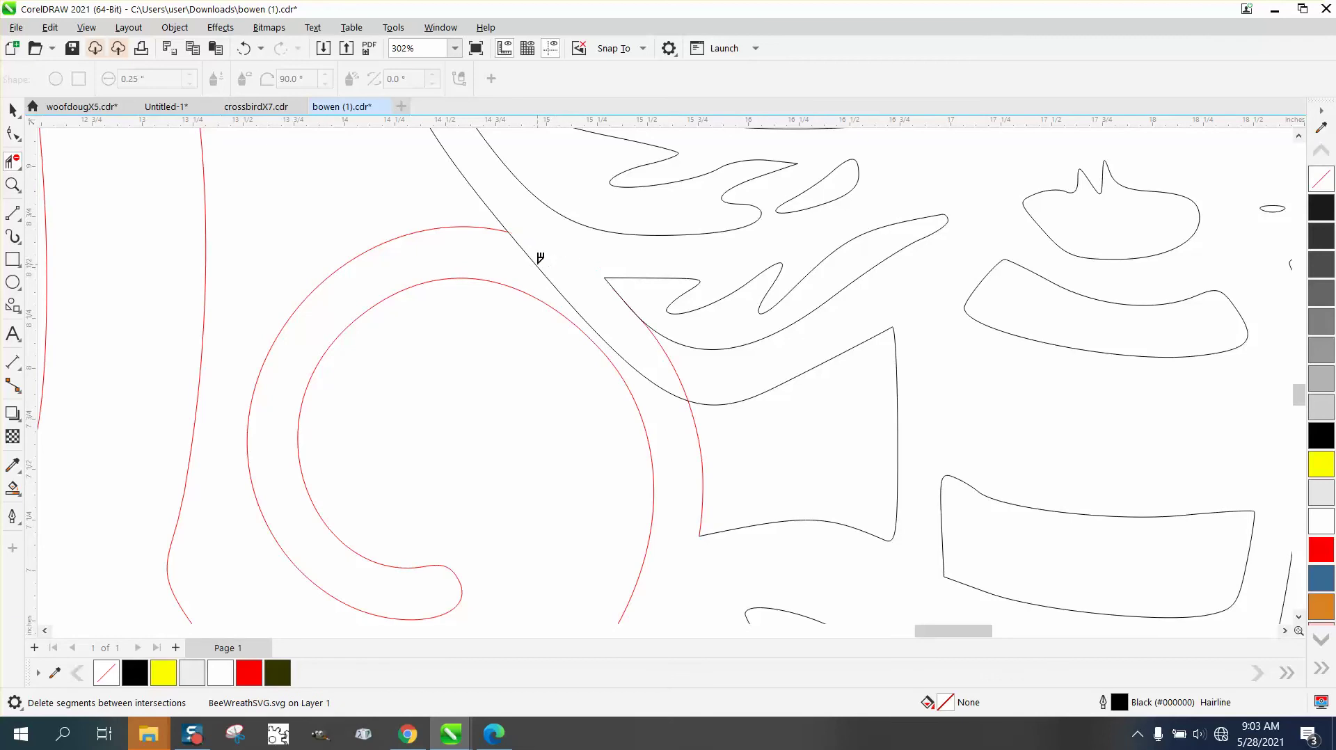
click(540, 261)
scroll(668, 372, down, 3)
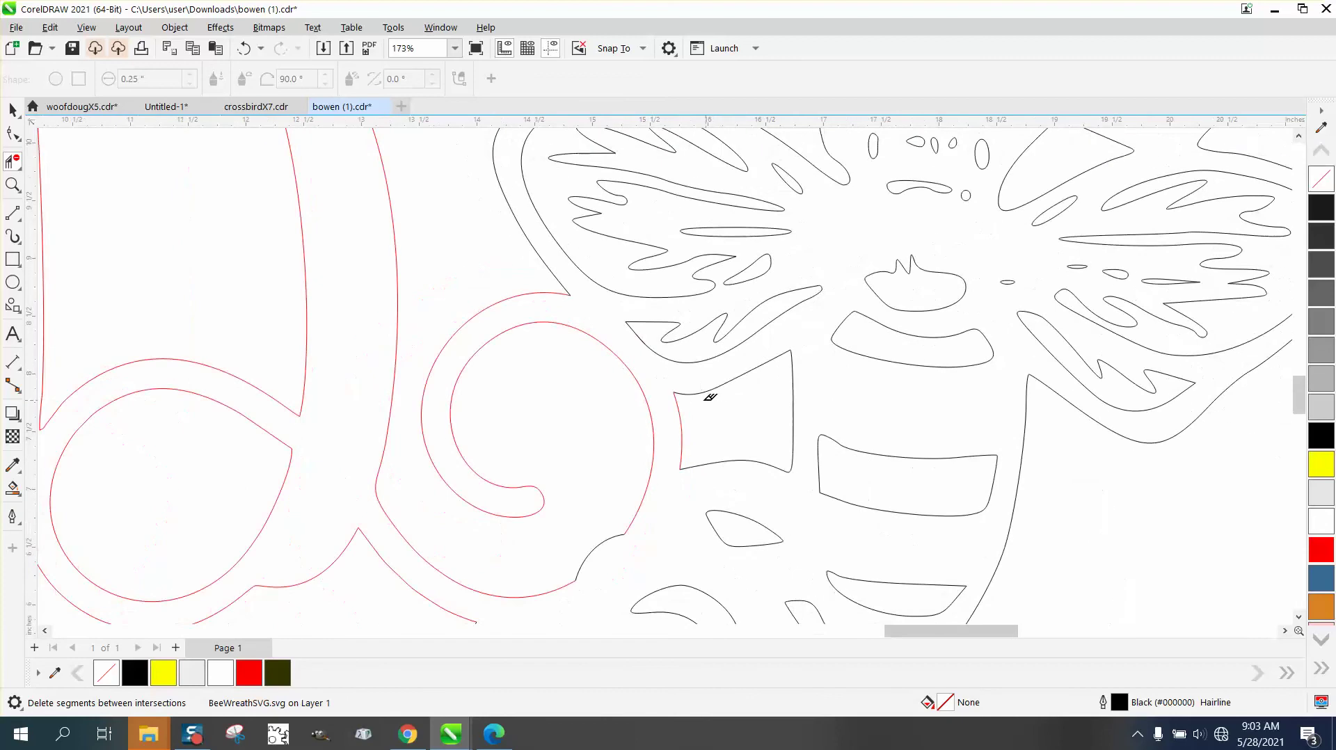
scroll(656, 387, down, 7)
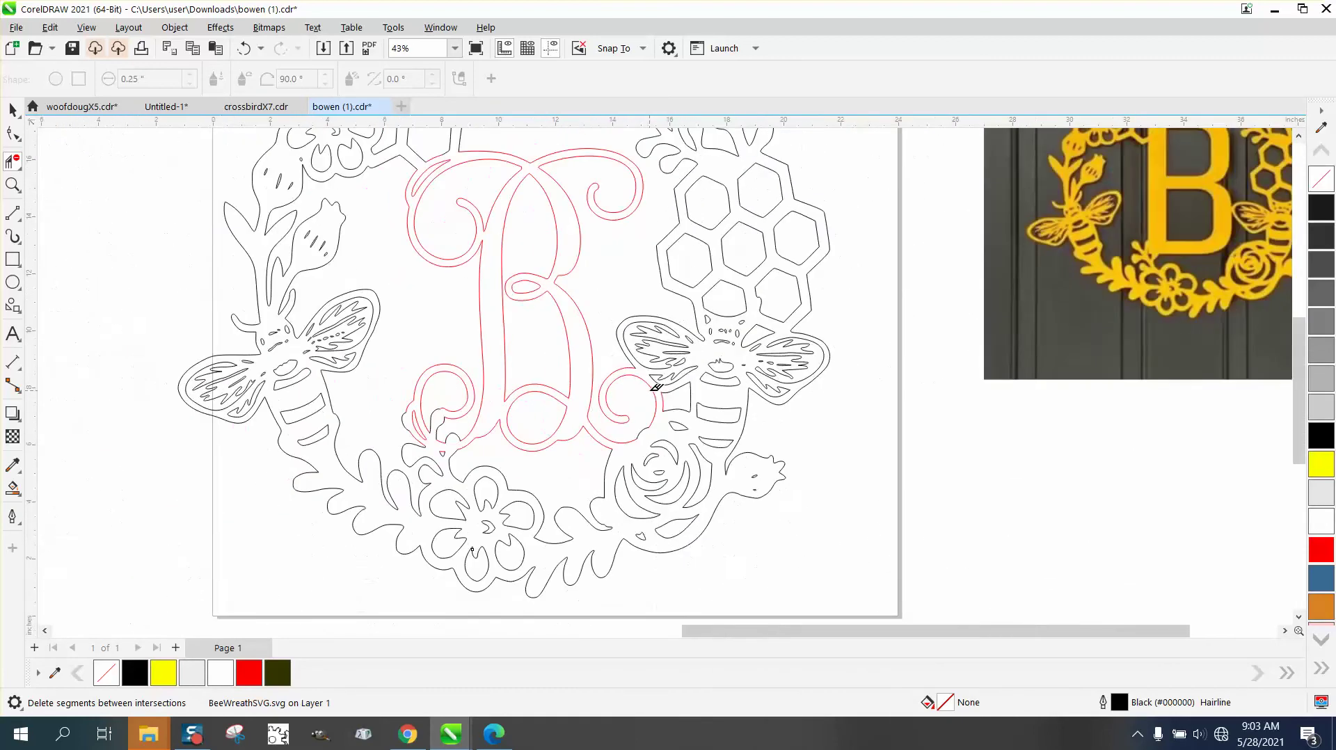
click(13, 488)
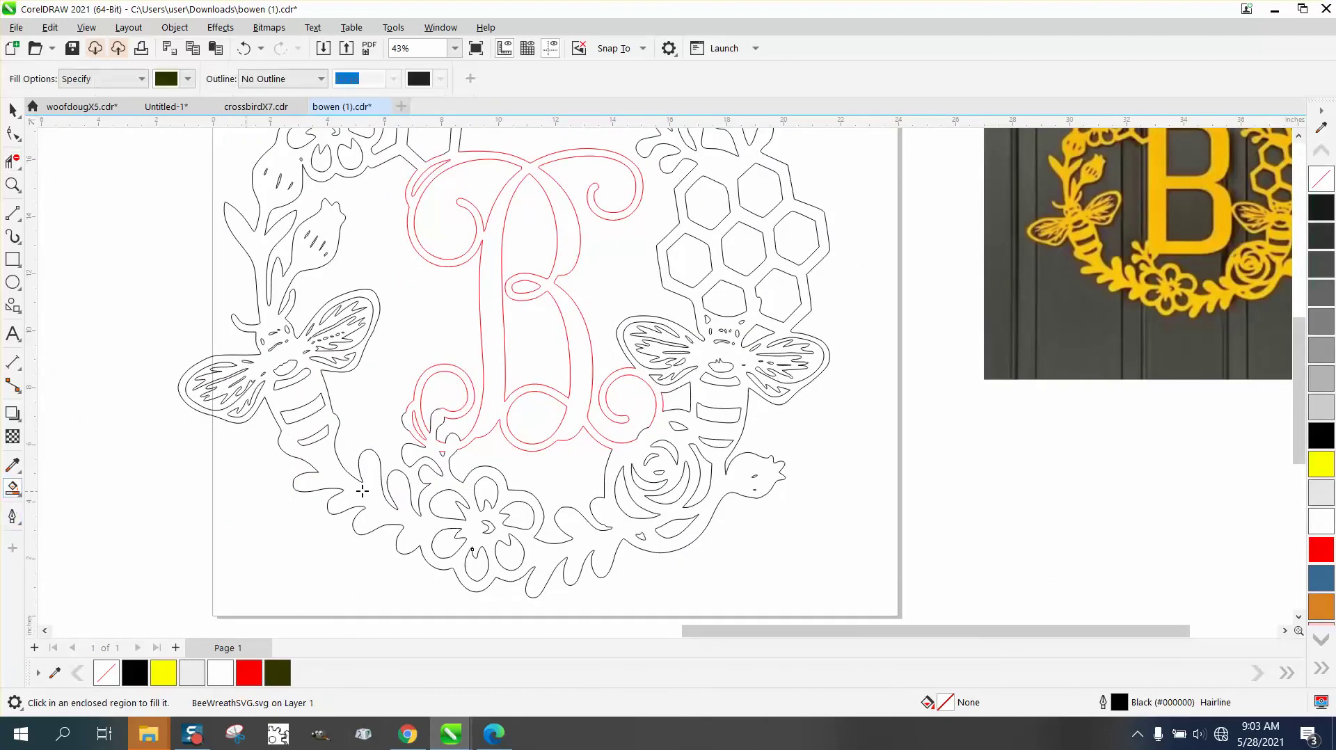
- Smart Fill the merged wreath and move the new filled shape off the page to the left
click(497, 380)
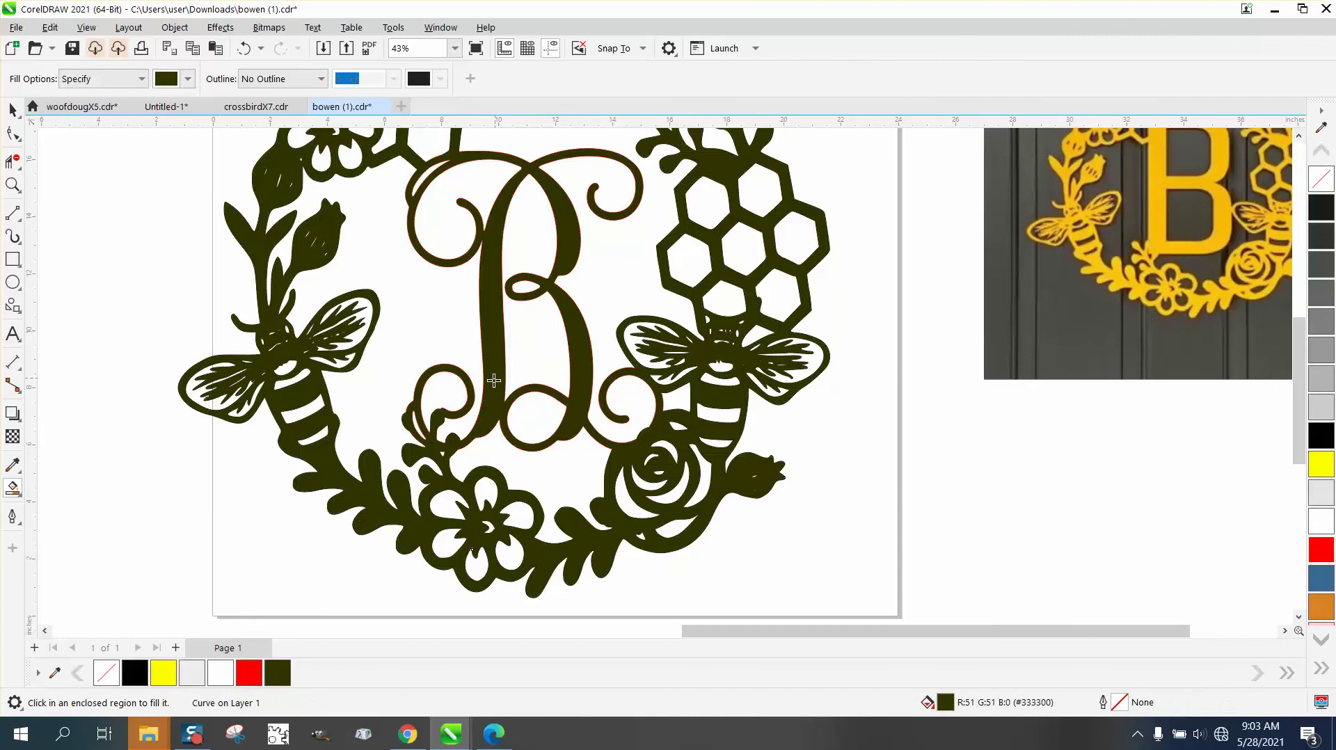
scroll(495, 379, down, 2)
scroll(649, 454, down, 1)
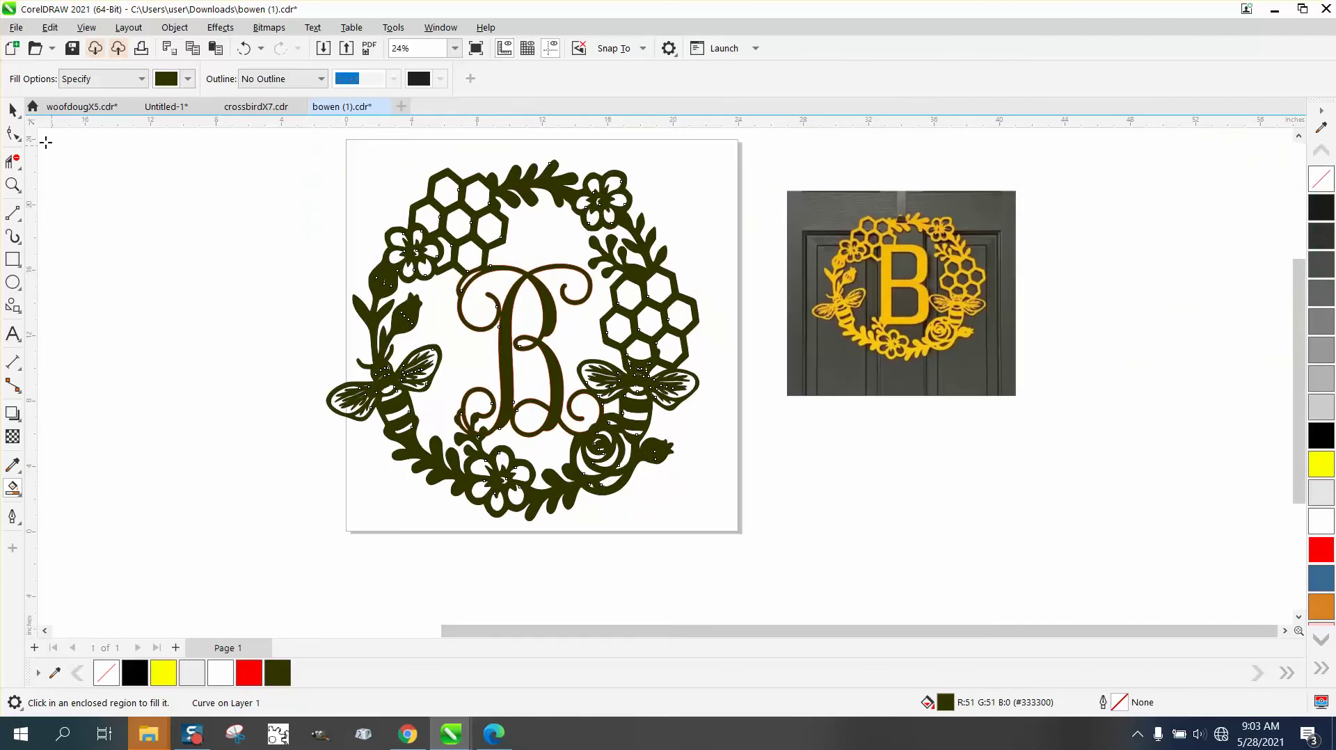
click(13, 109)
scroll(702, 401, down, 1)
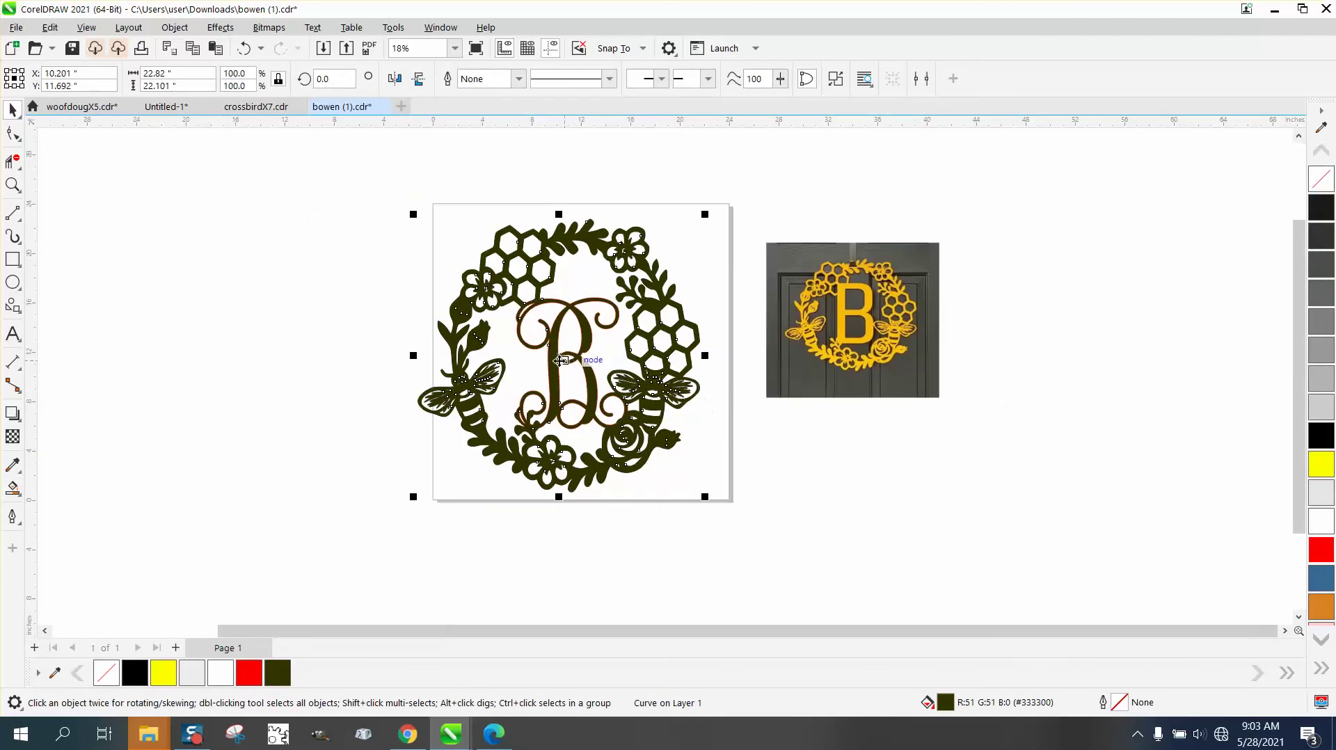
drag(561, 360, 256, 355)
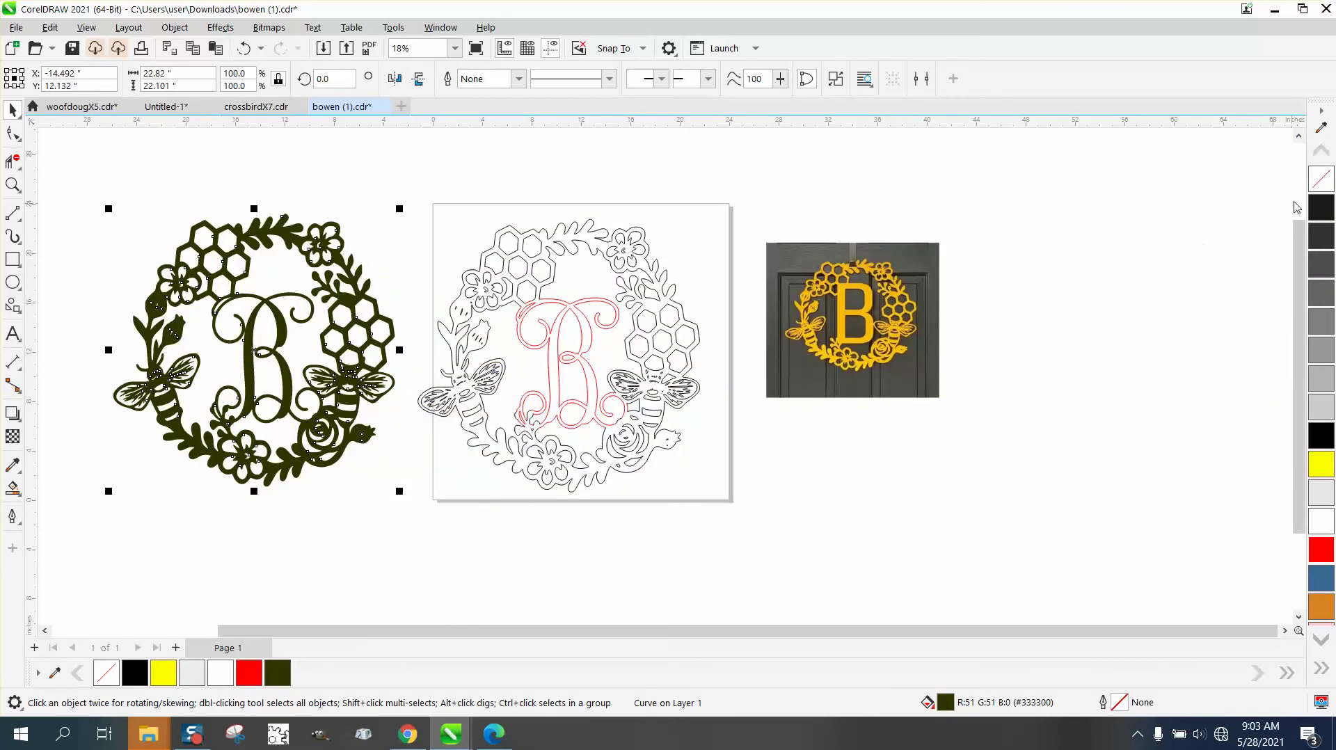
- Give the new shape no fill and a red Hairline outline
click(1321, 179)
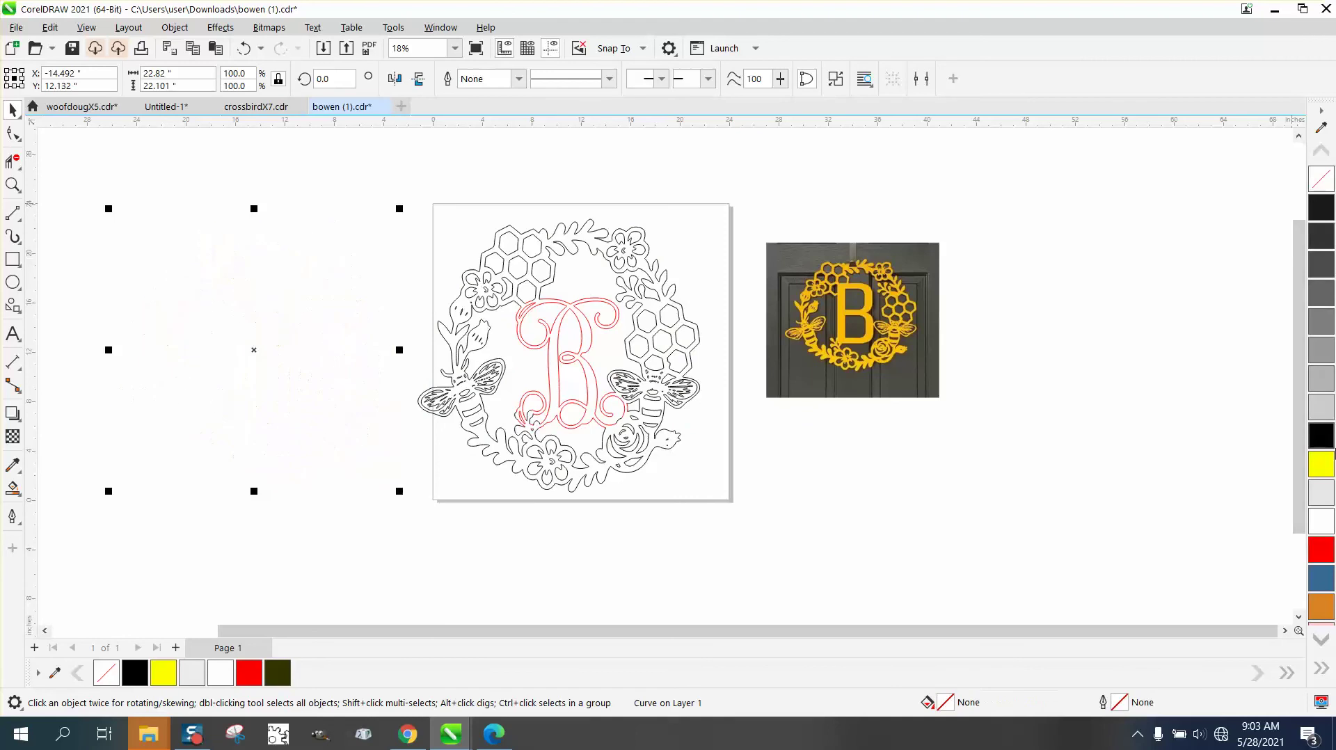
right_click(1326, 557)
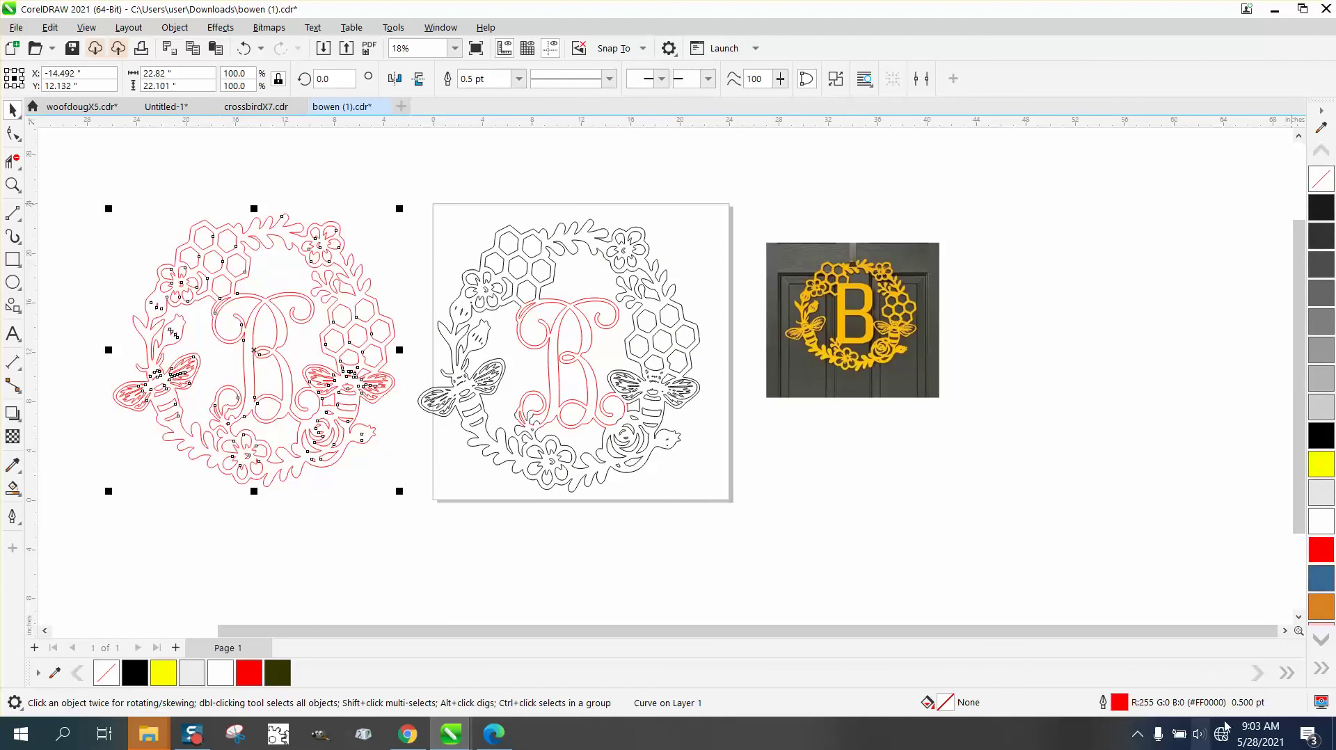
double_click(1122, 705)
click(563, 306)
click(543, 343)
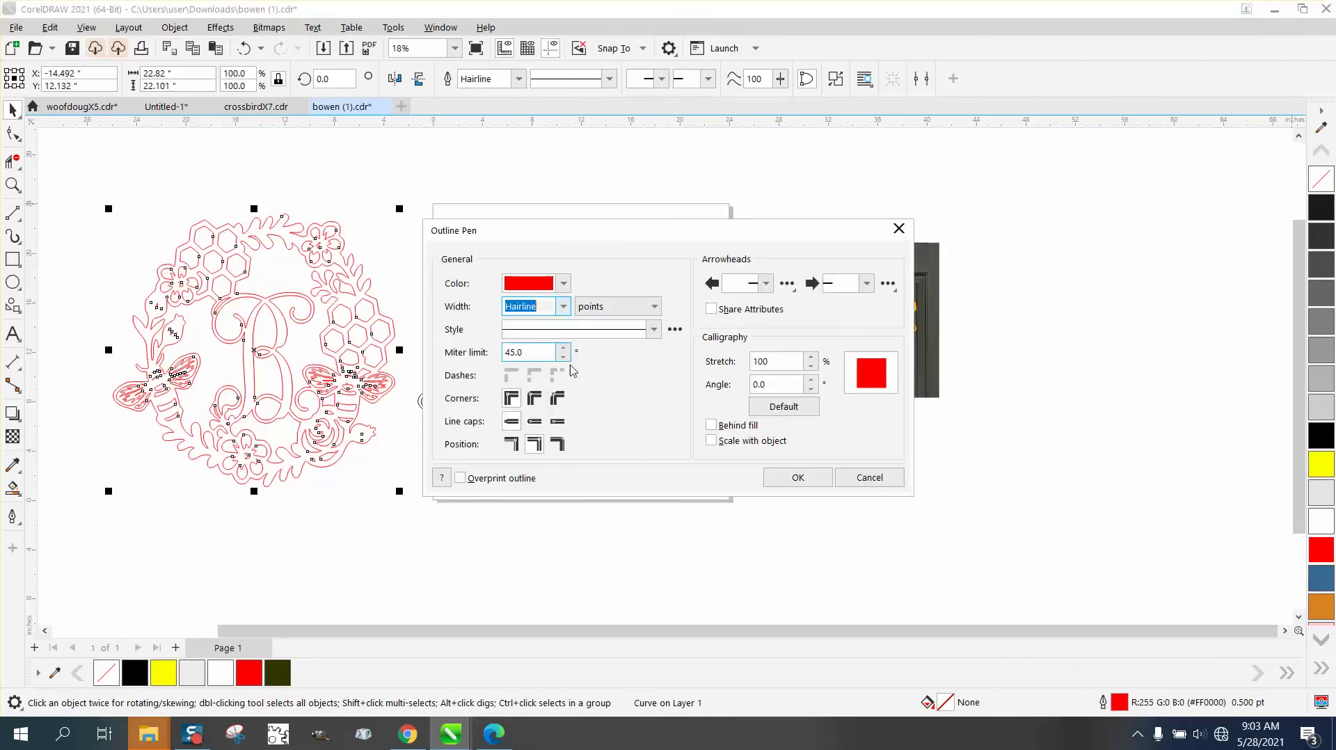
click(798, 478)
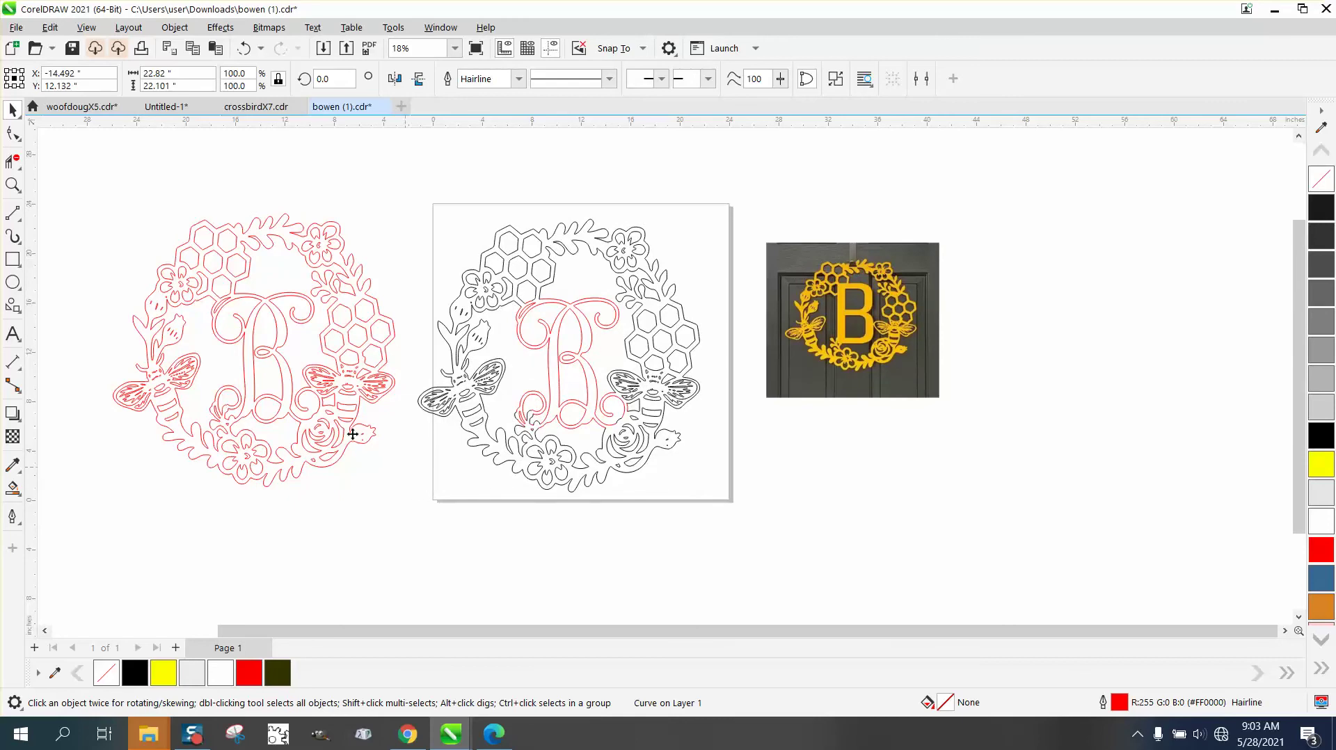
click(12, 185)
drag(186, 240, 411, 469)
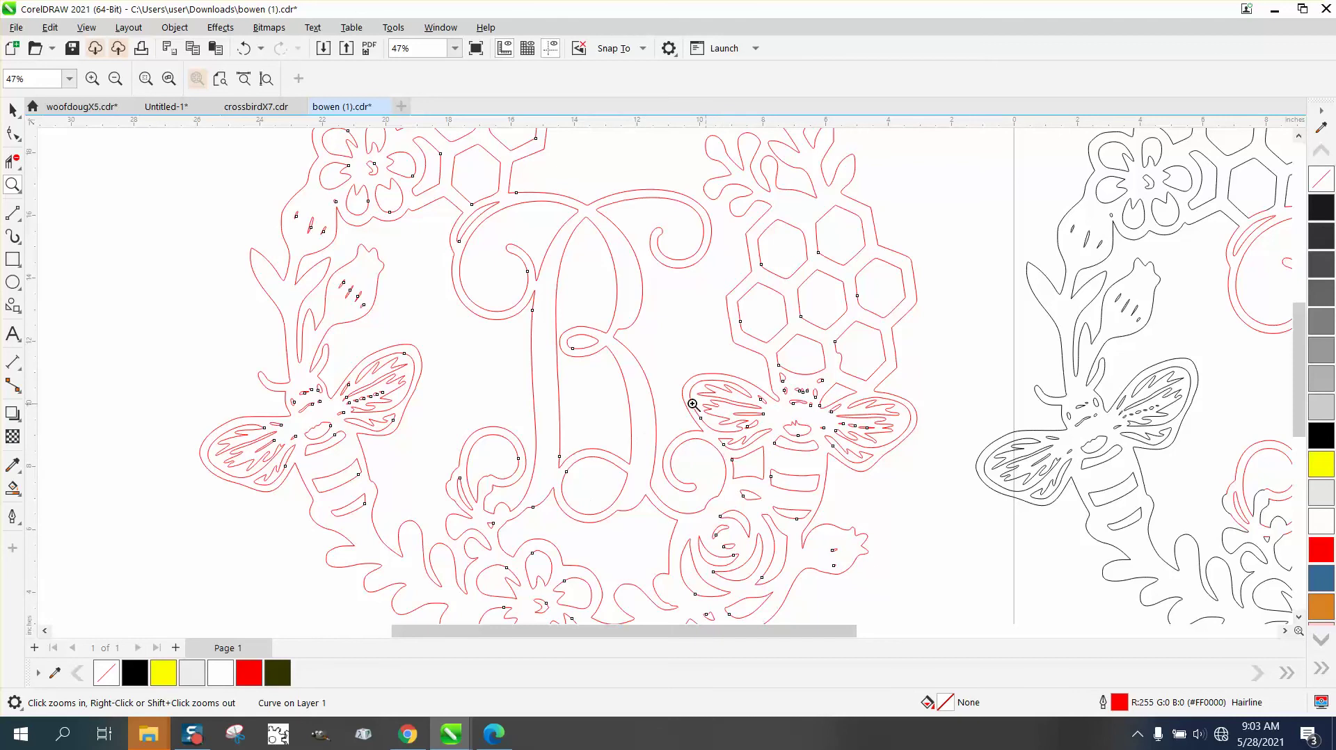
scroll(613, 391, down, 1)
scroll(560, 259, down, 2)
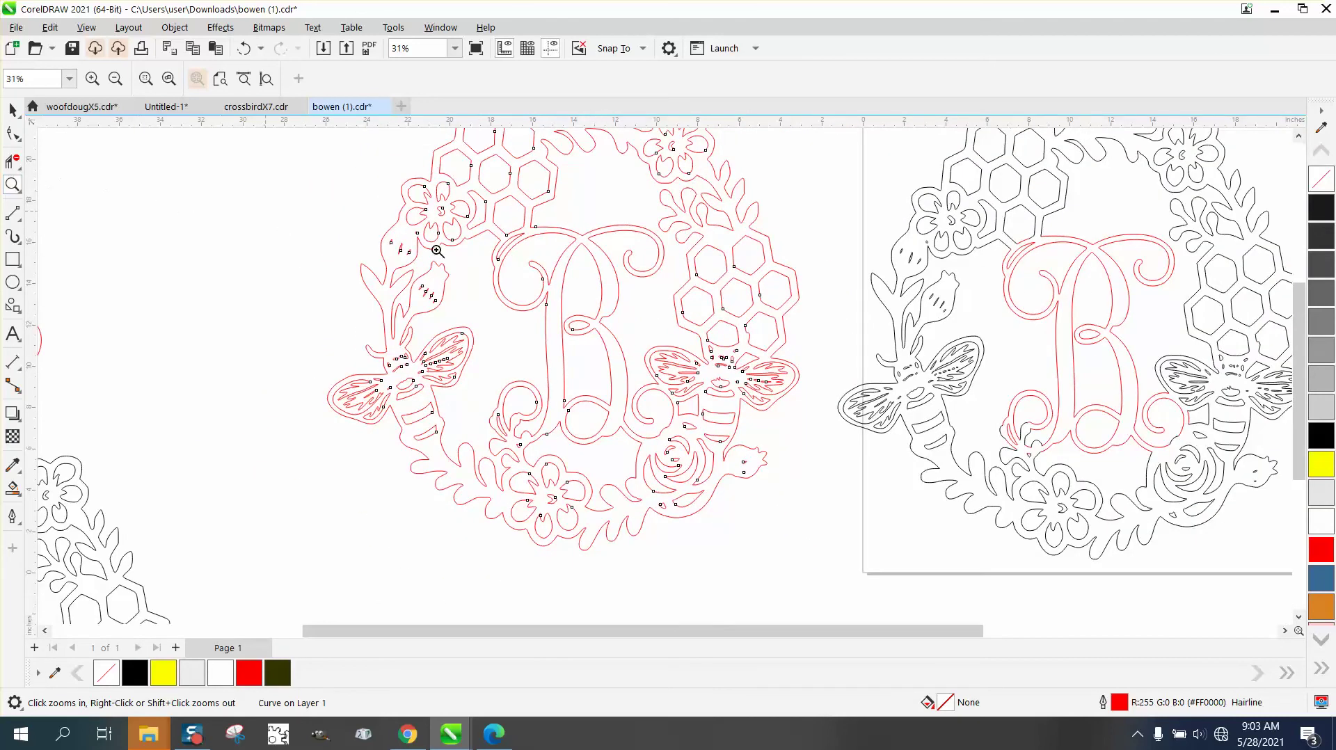
drag(1160, 223, 1248, 289)
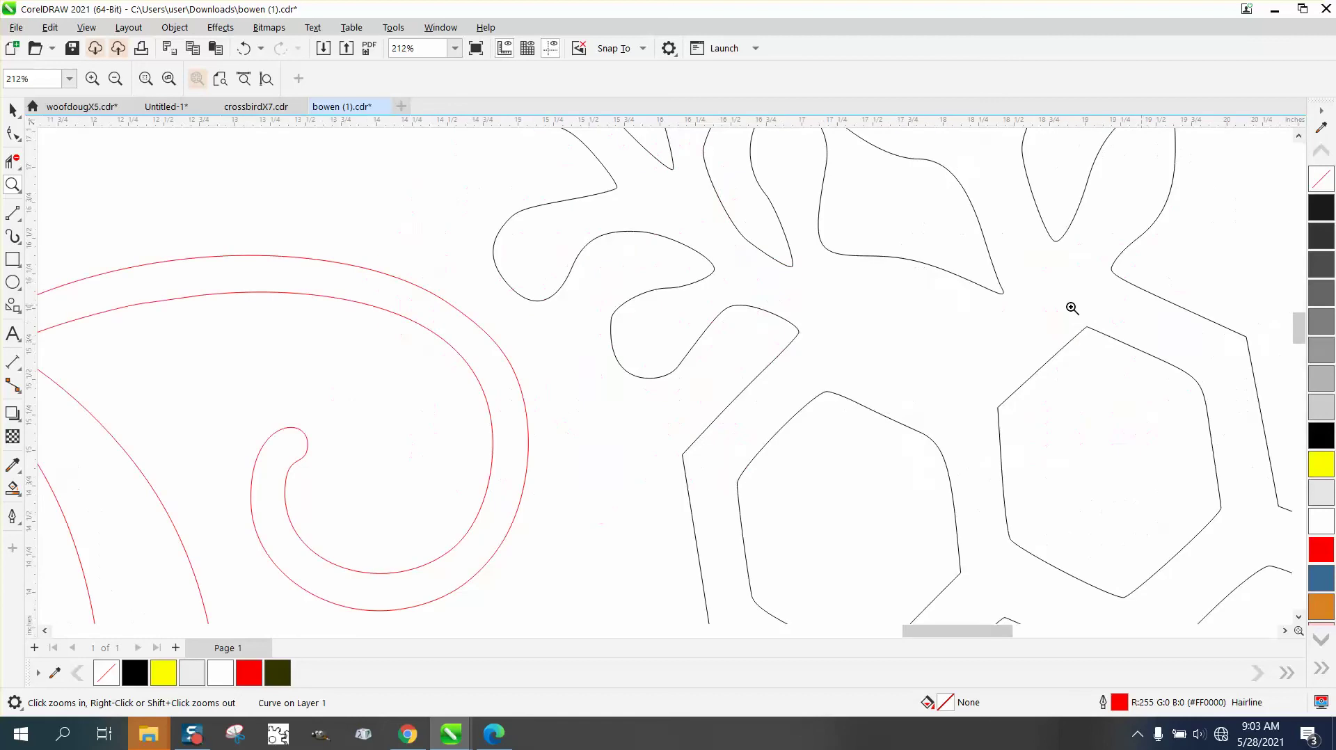
click(12, 133)
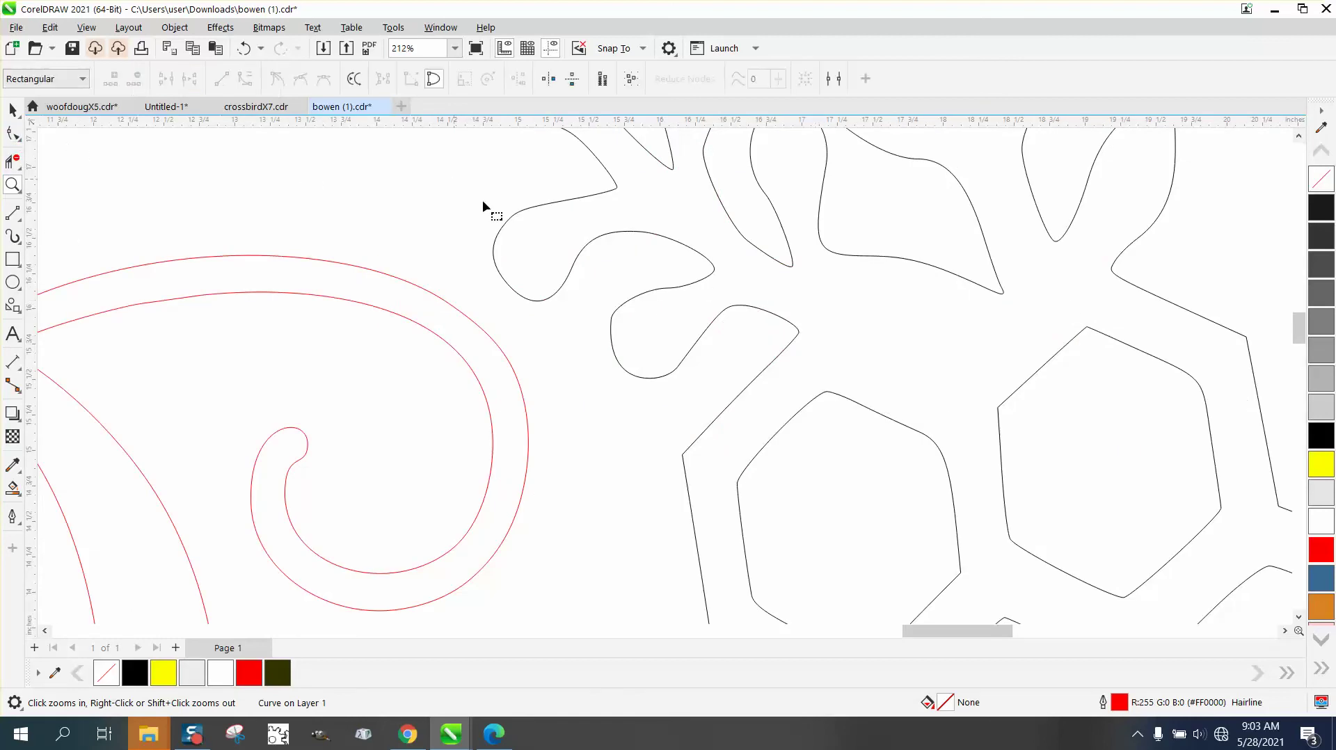
click(503, 220)
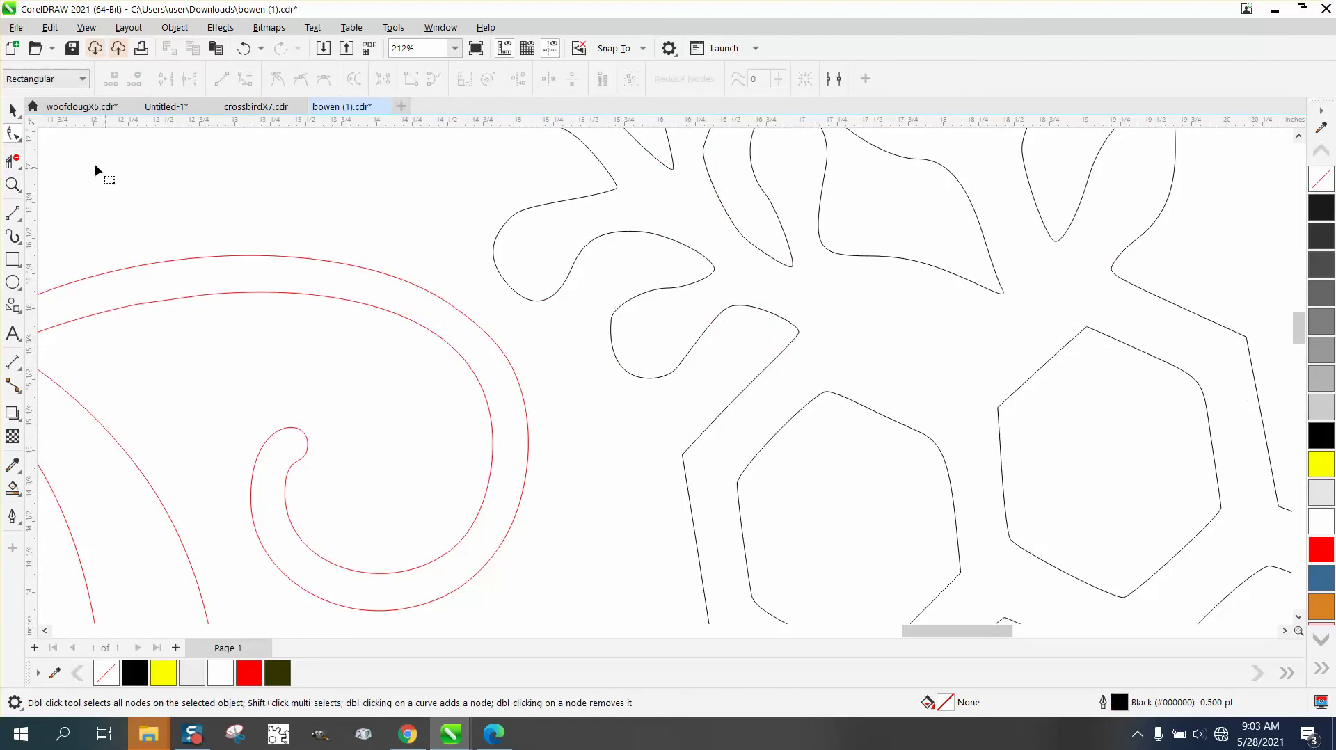
click(11, 109)
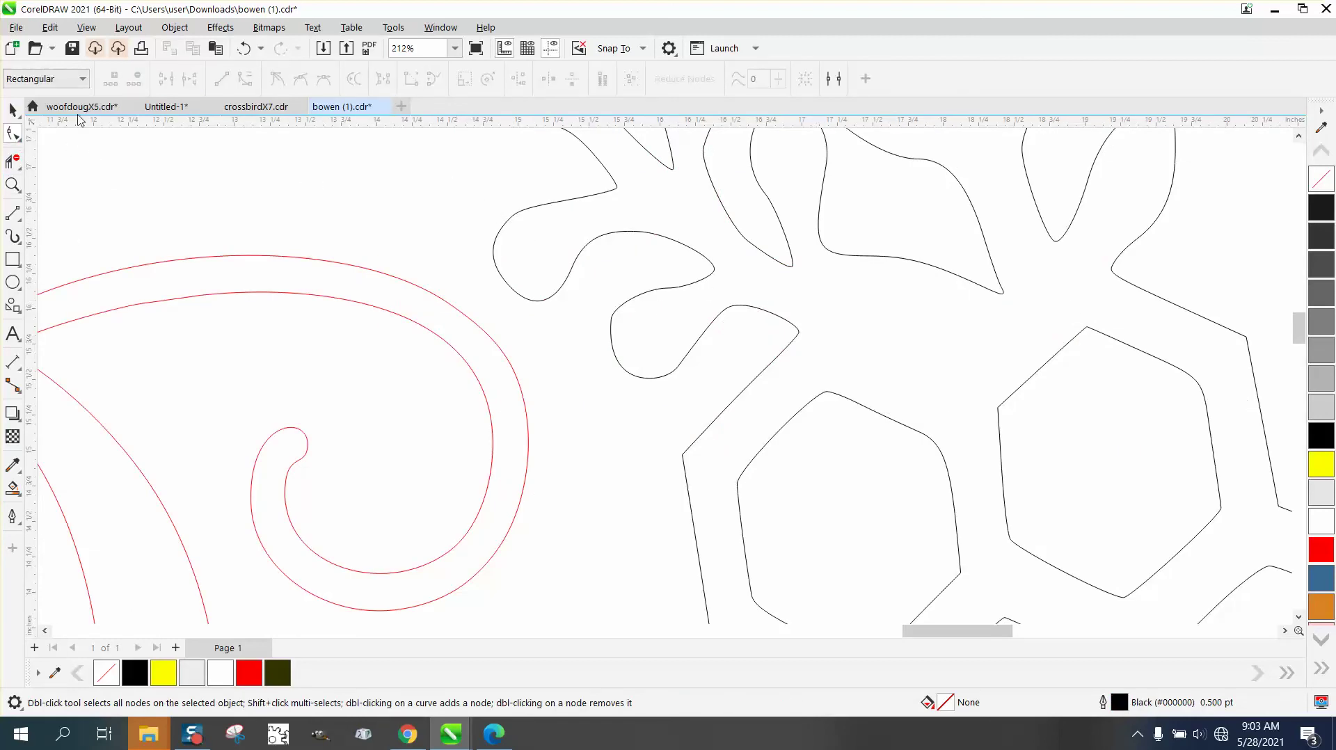
- Group the original bee wreath and letter curves
click(532, 209)
click(175, 27)
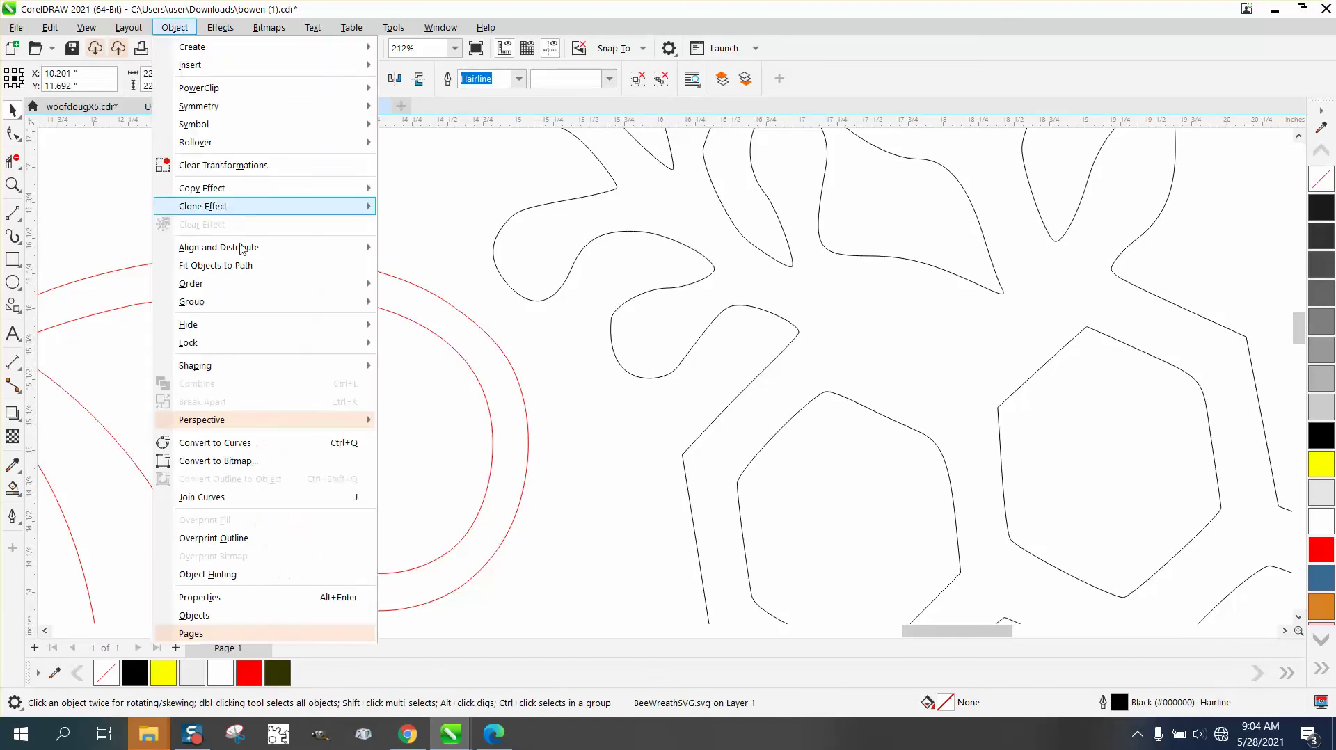
mouse_move(229, 302)
click(410, 334)
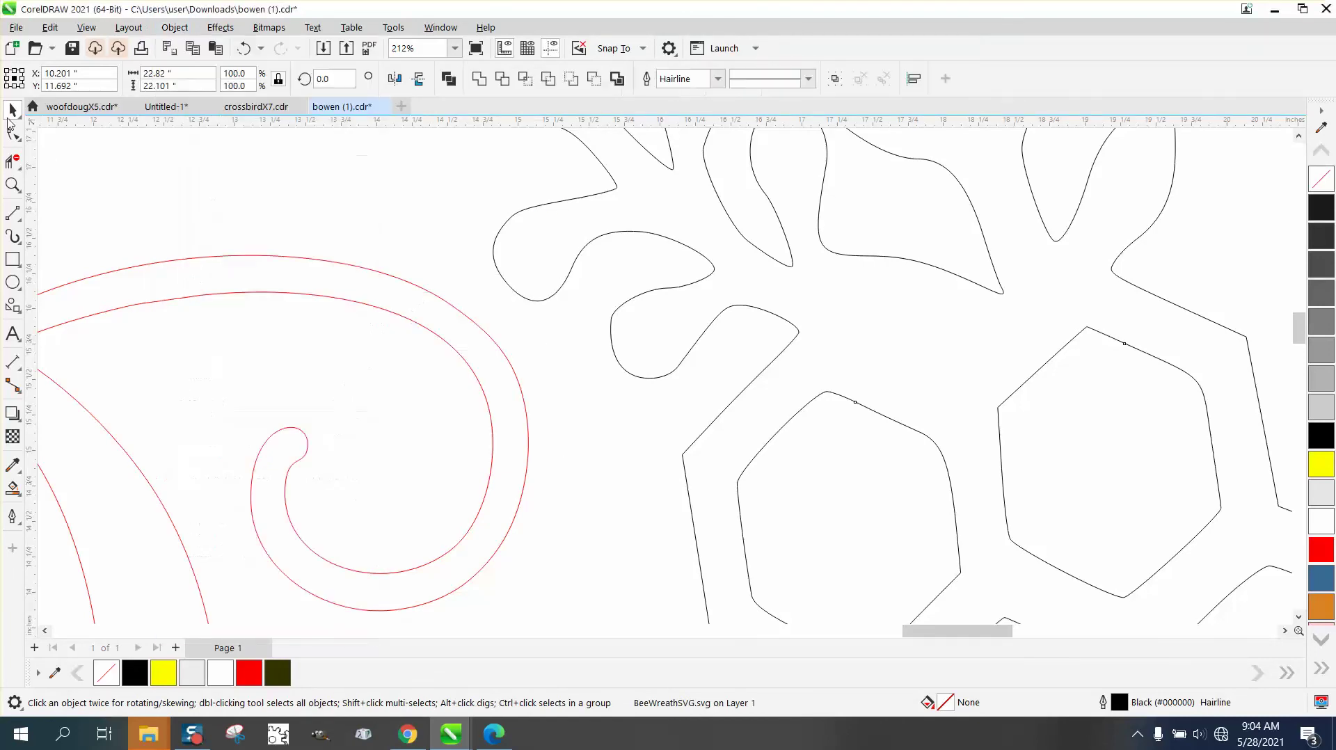
- Stretch three nodes at the leaf's lower end down-left onto the B's upper-left swirl
click(12, 132)
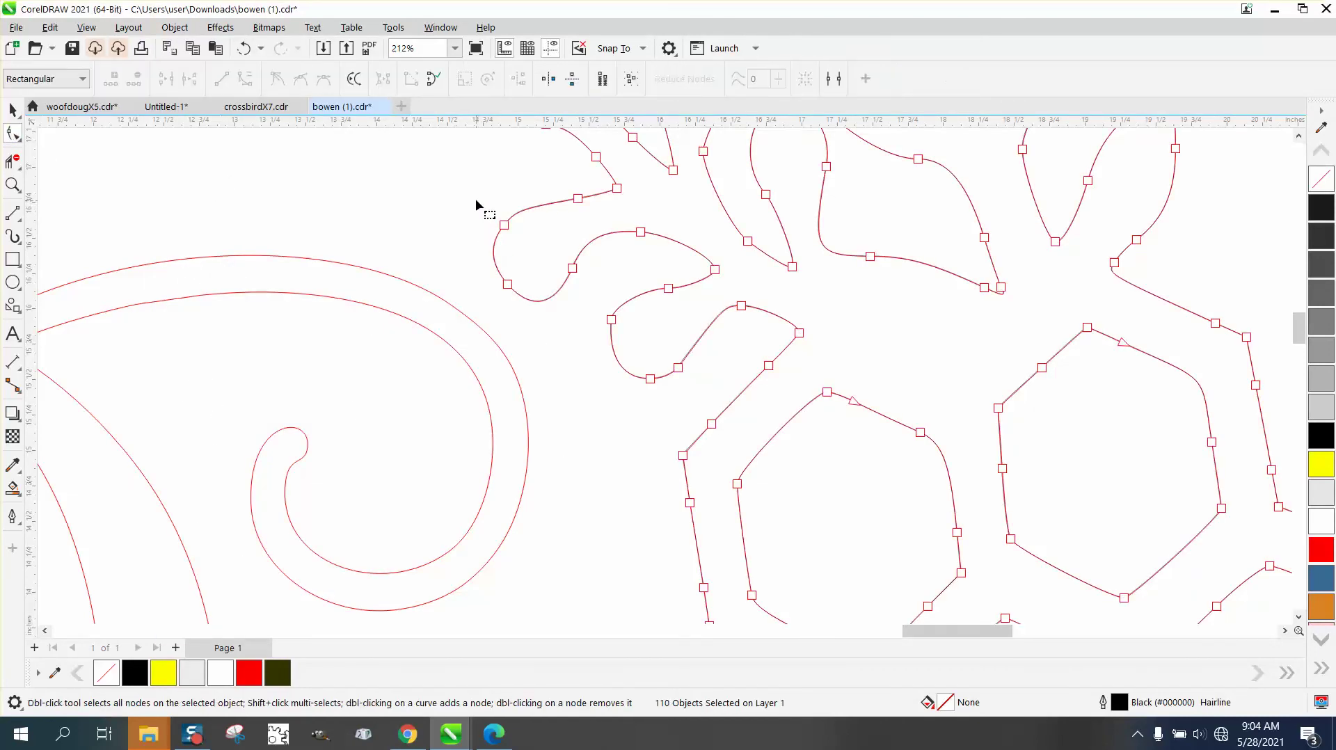
drag(476, 202, 585, 310)
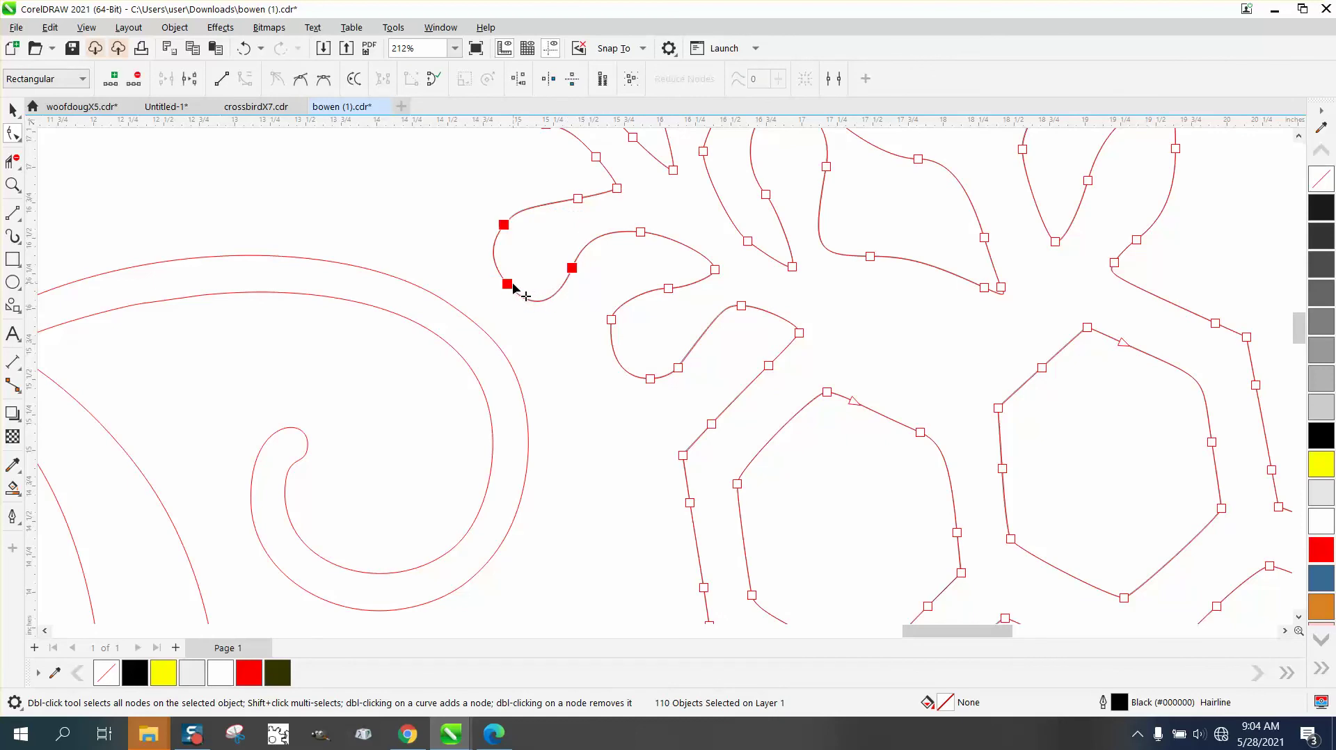
drag(510, 286, 451, 314)
click(12, 161)
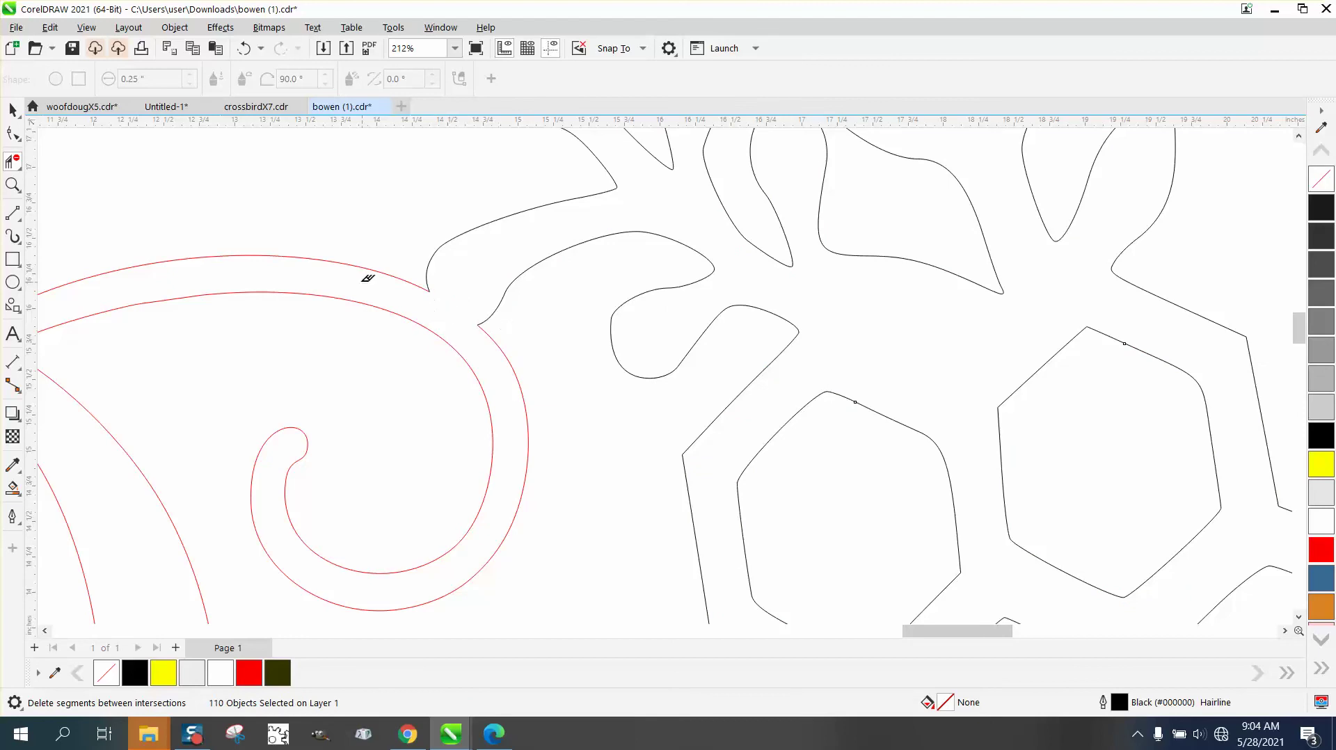
scroll(492, 286, down, 5)
- Smart Fill the wreath-and-B outline and move the dark olive shape right of the photo
scroll(577, 293, down, 2)
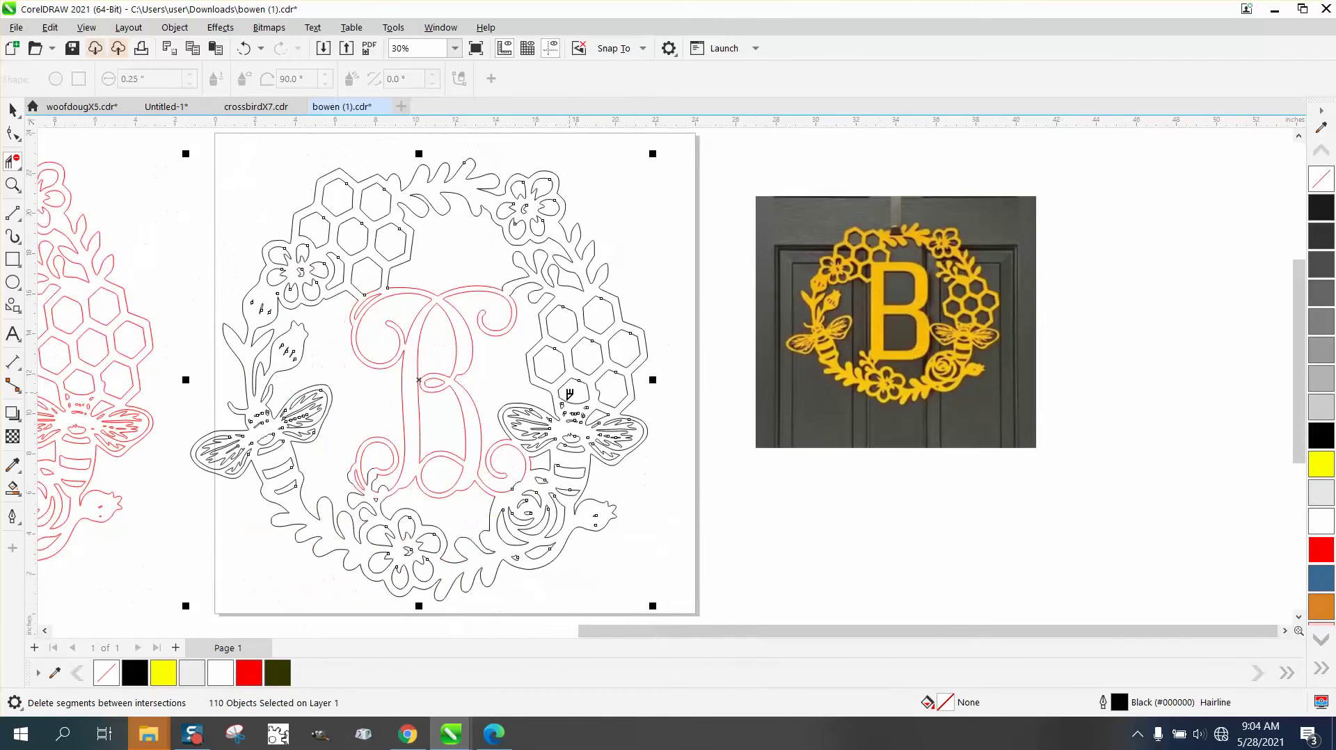
click(12, 489)
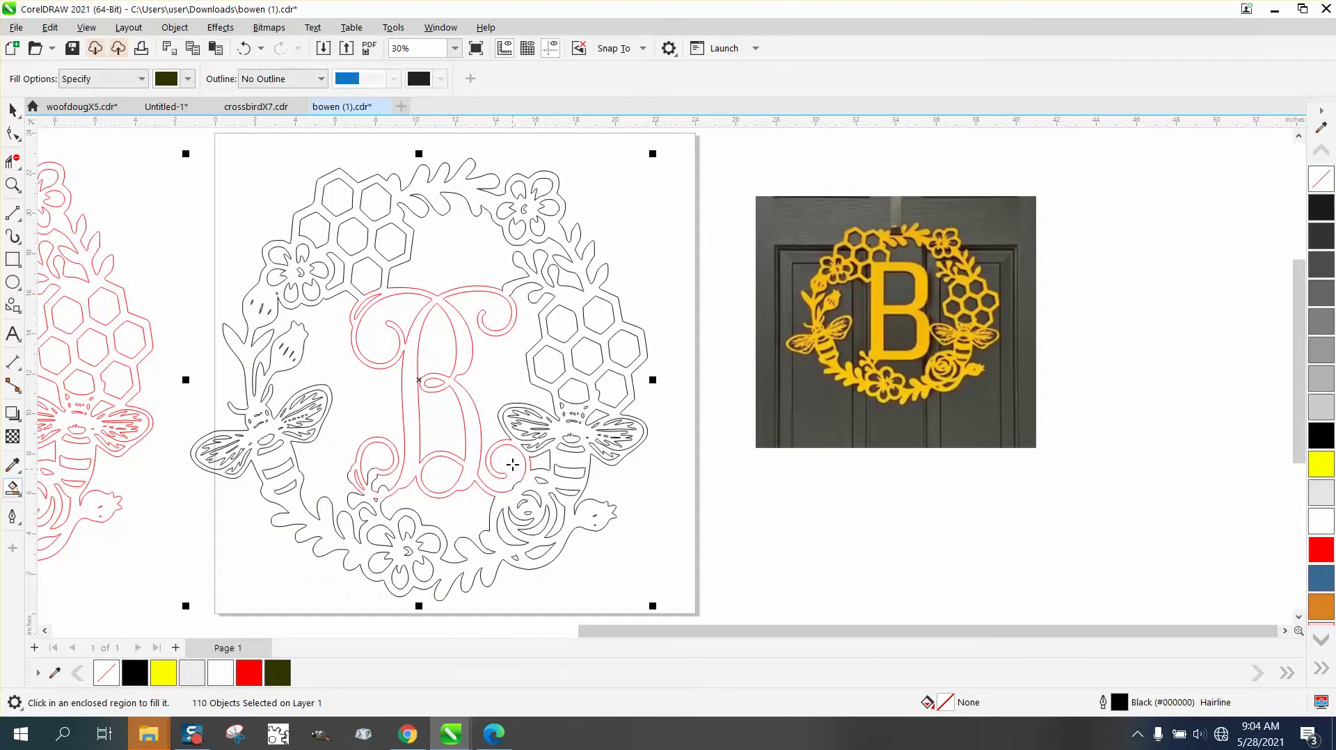
scroll(465, 350, down, 1)
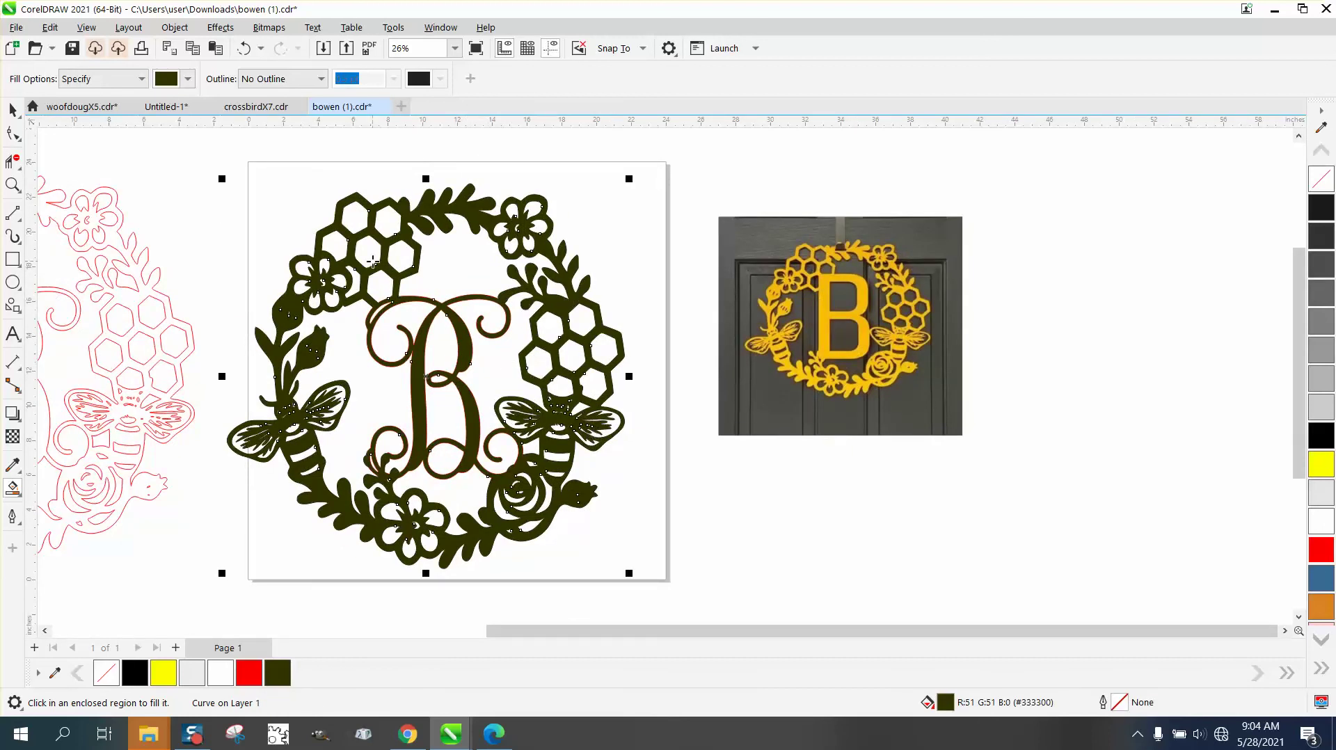
scroll(373, 262, down, 1)
click(13, 108)
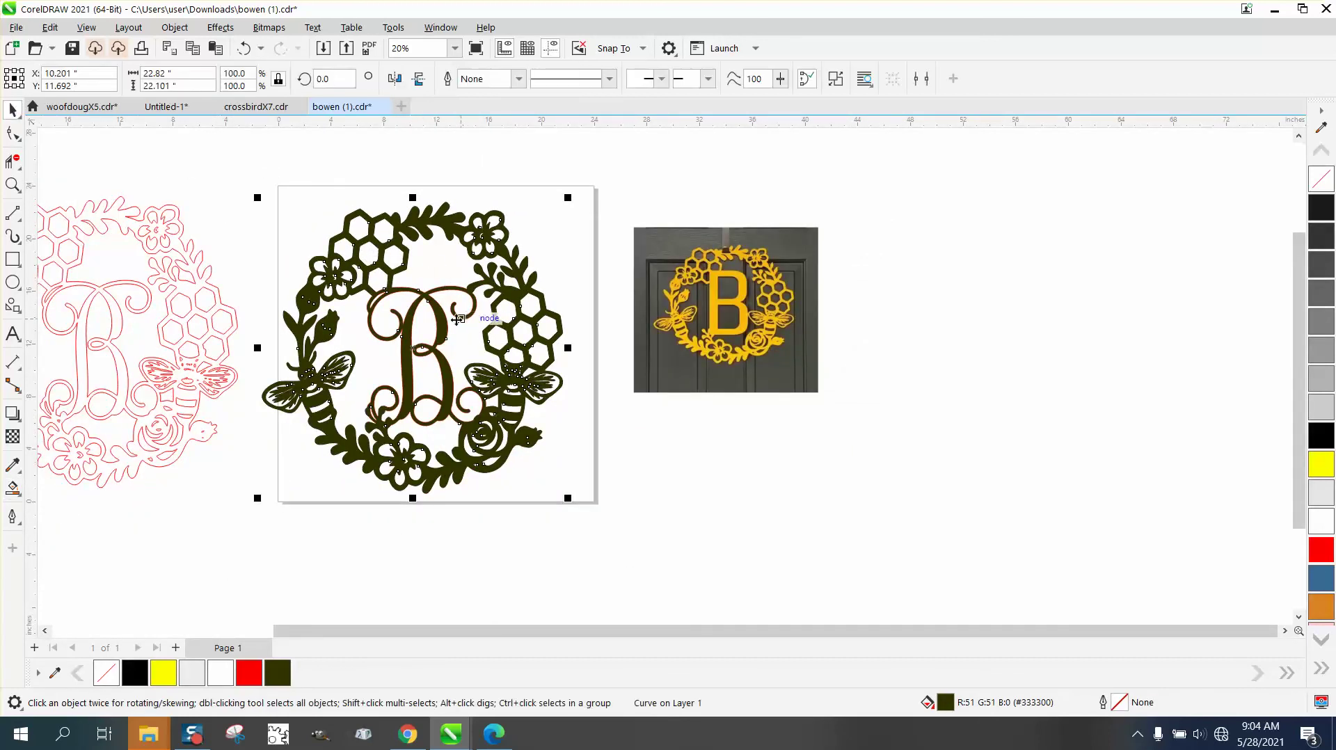
drag(423, 348, 1013, 364)
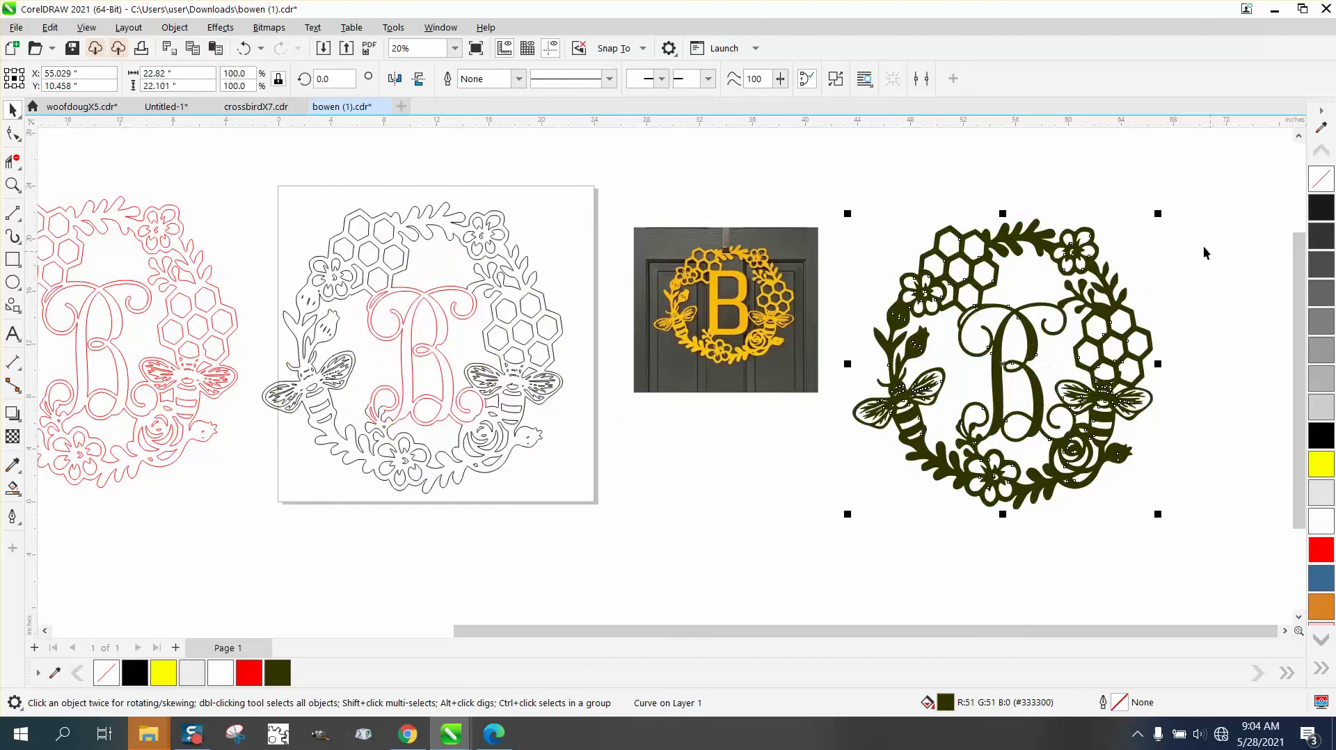
- Remove the new shape's fill and give it a red Hairline outline
click(1321, 179)
right_click(1327, 548)
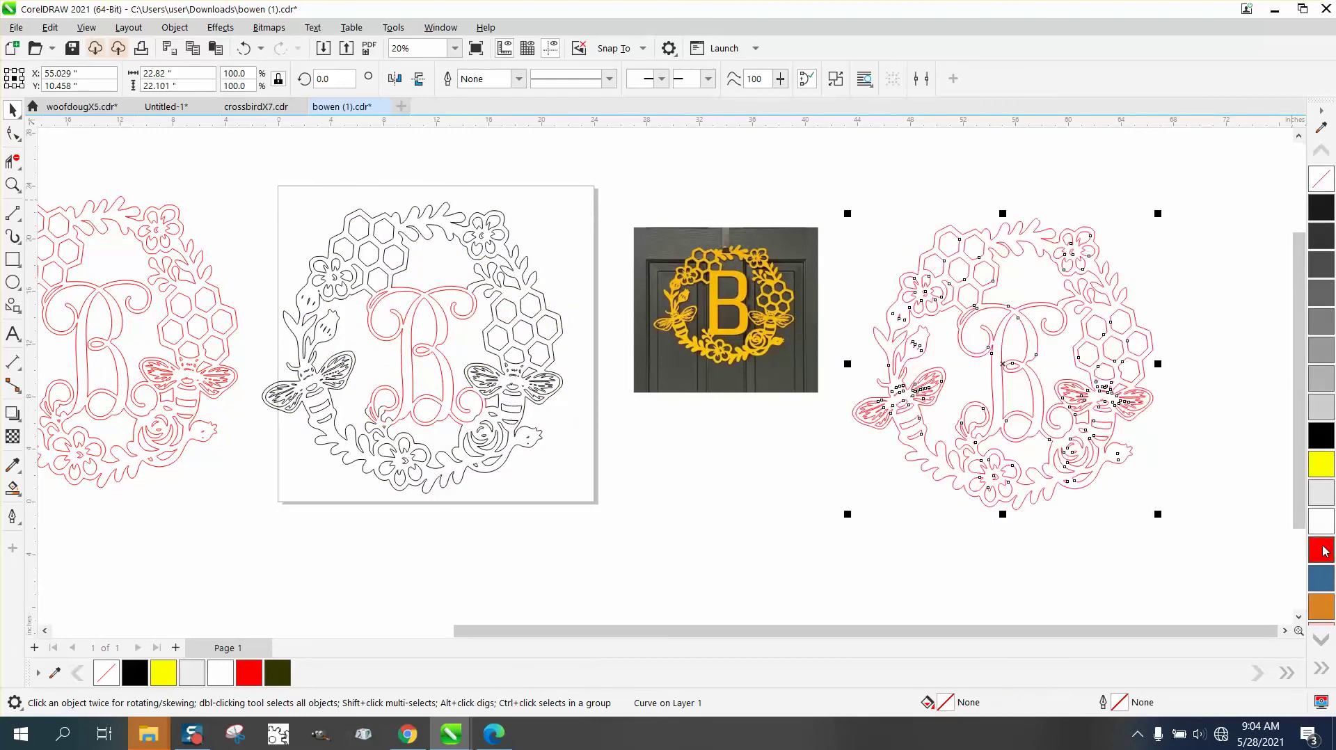
double_click(1120, 703)
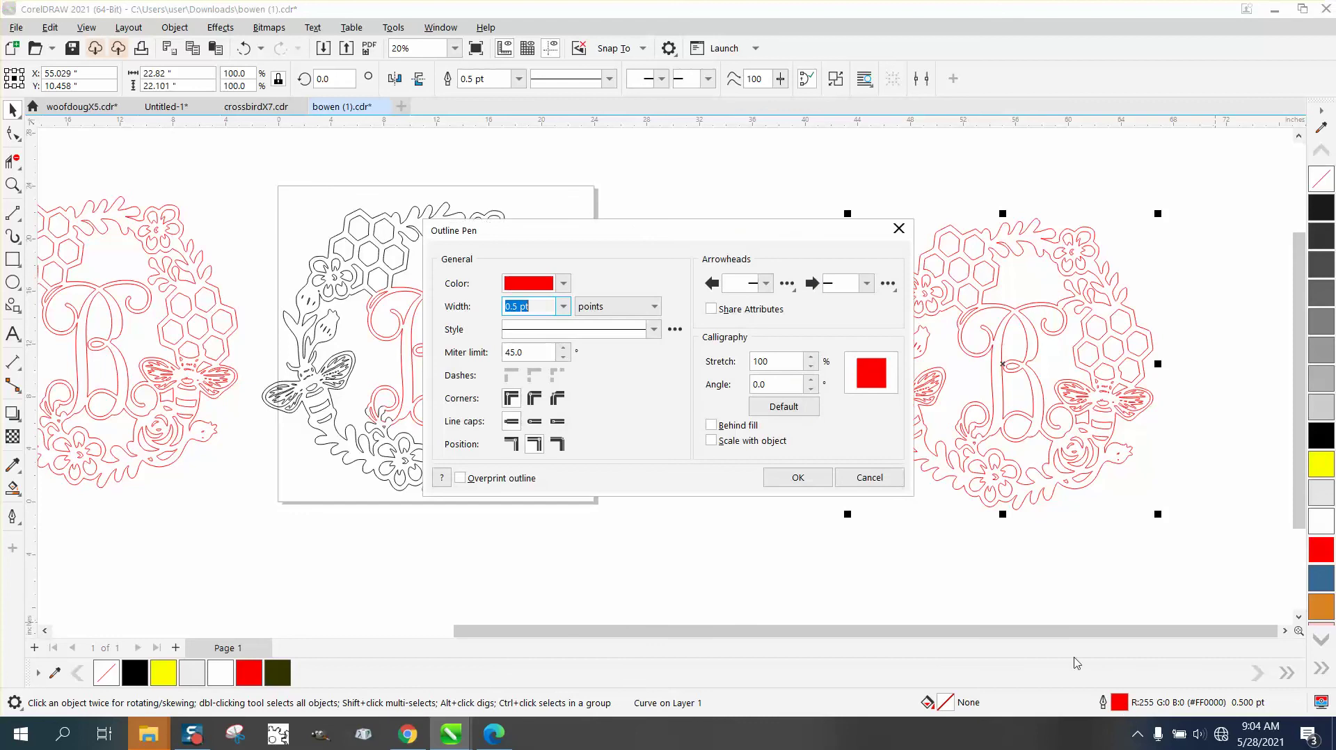
click(563, 306)
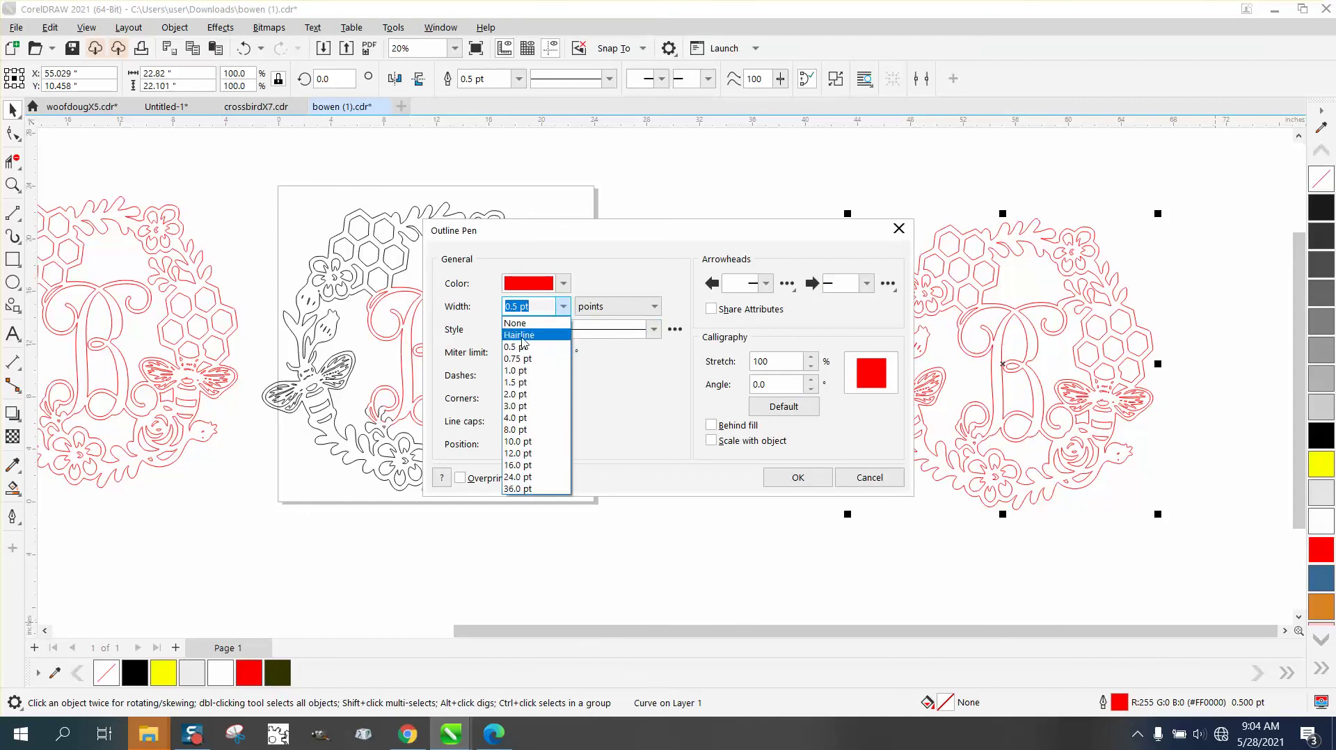
click(518, 334)
click(794, 479)
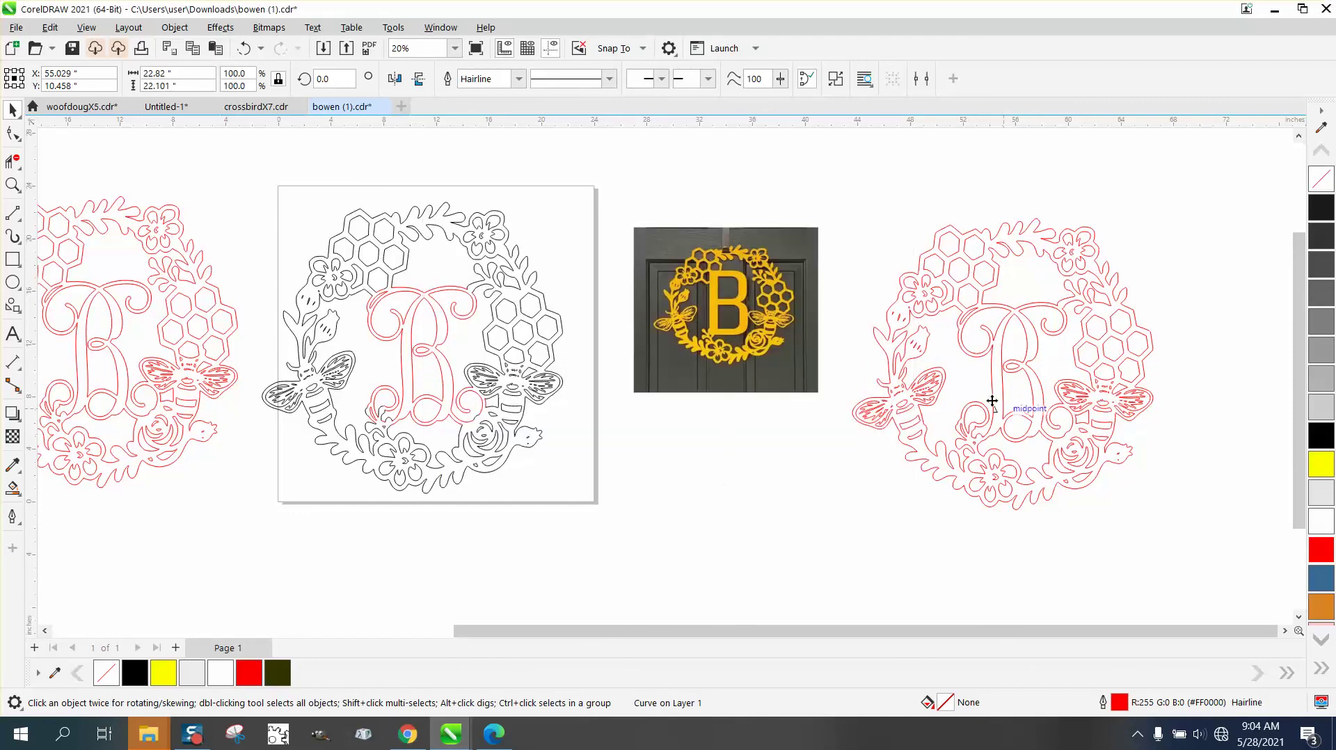
scroll(576, 372, down, 1)
- Move the original black wreath outlines off the page to the upper left
drag(283, 210, 412, 388)
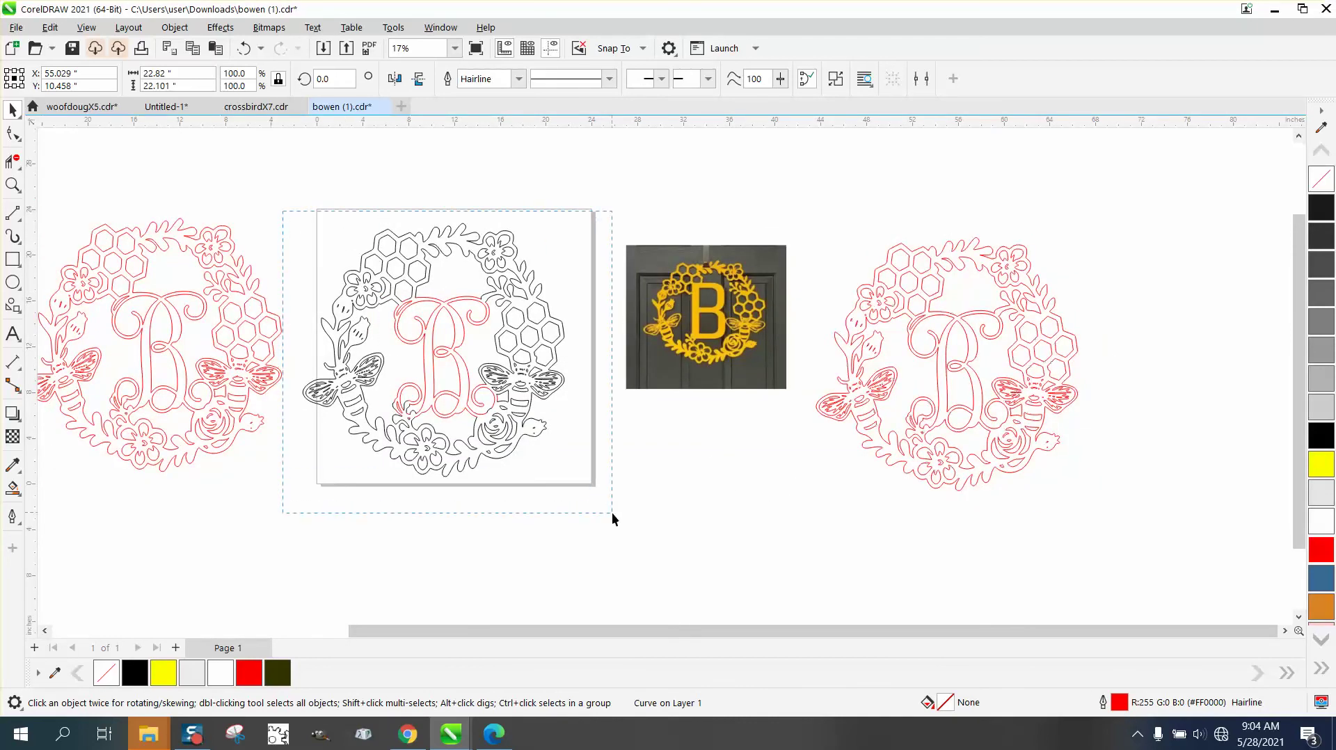
drag(613, 518, 612, 518)
scroll(703, 553, down, 1)
drag(503, 388, 154, 229)
- Drag the red hairline wreath onto the empty page and centre it beside the photo
drag(800, 274, 953, 500)
drag(1066, 533, 1066, 533)
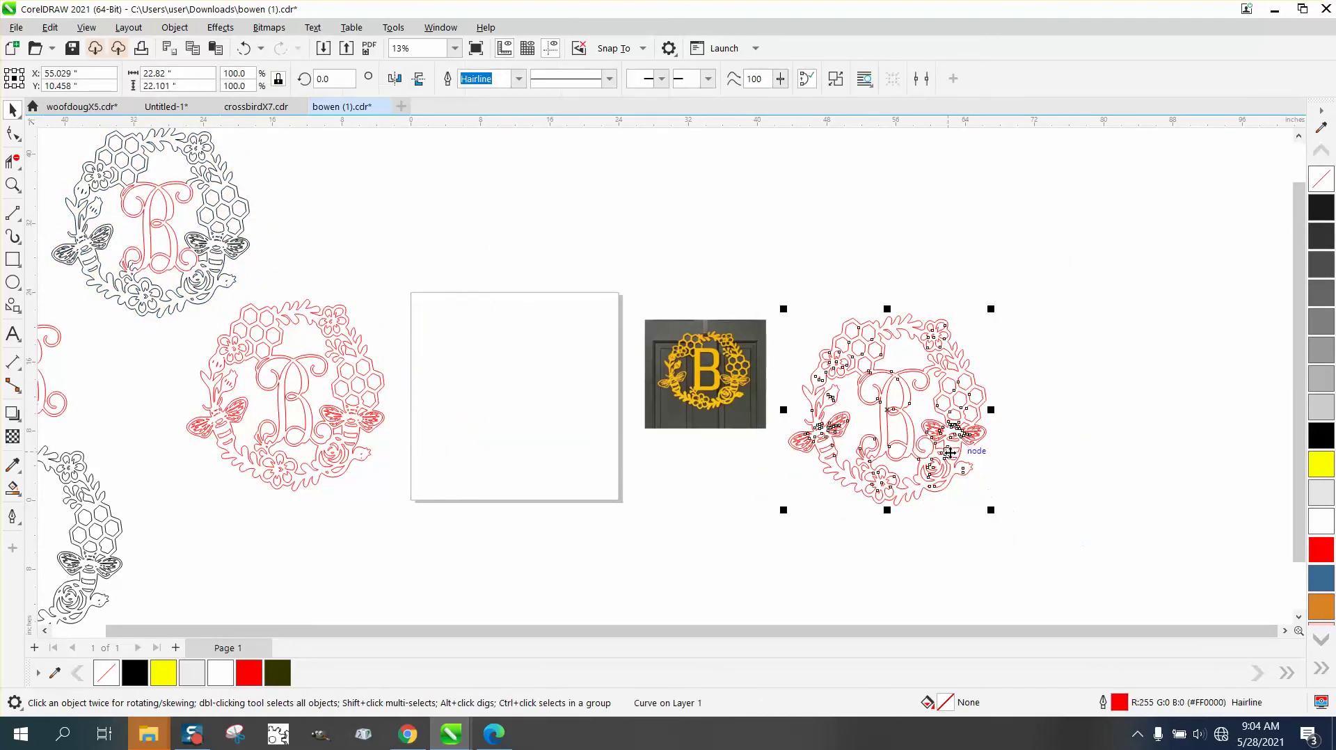
drag(912, 423, 541, 406)
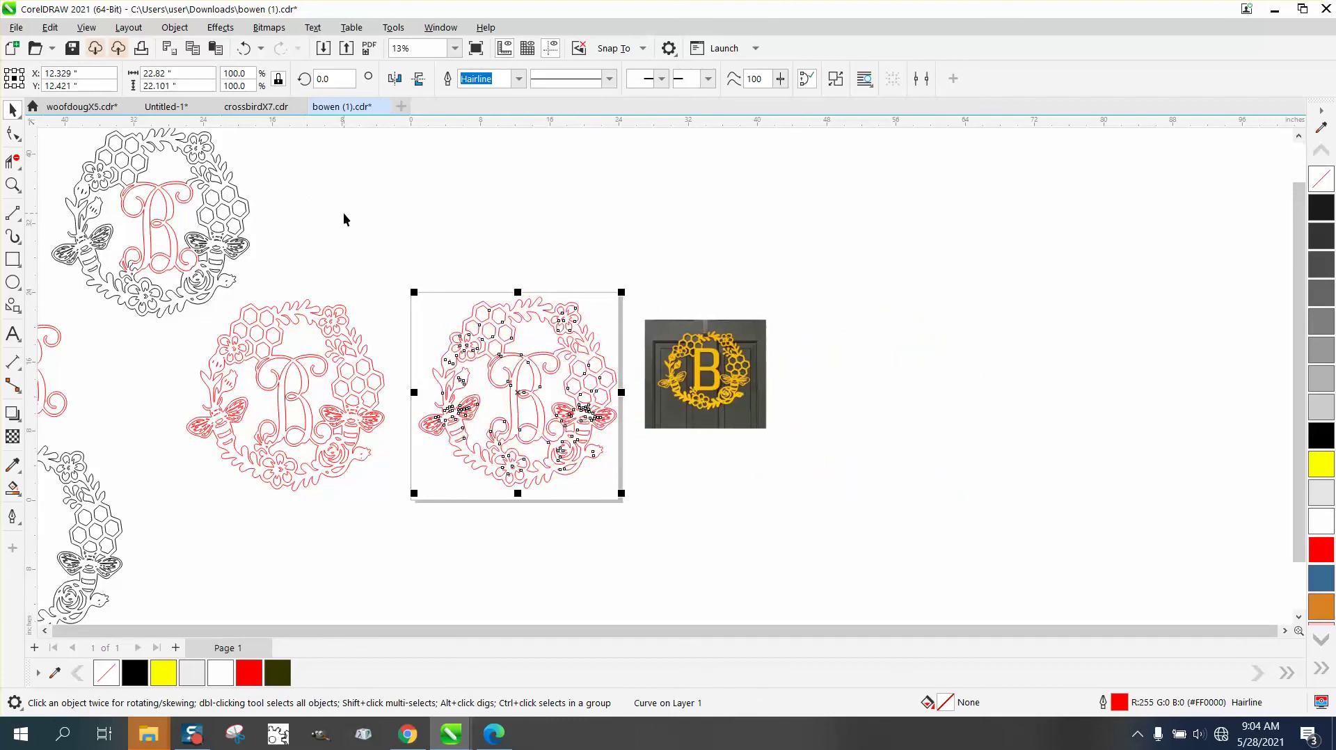
click(13, 185)
drag(449, 278, 634, 513)
click(12, 110)
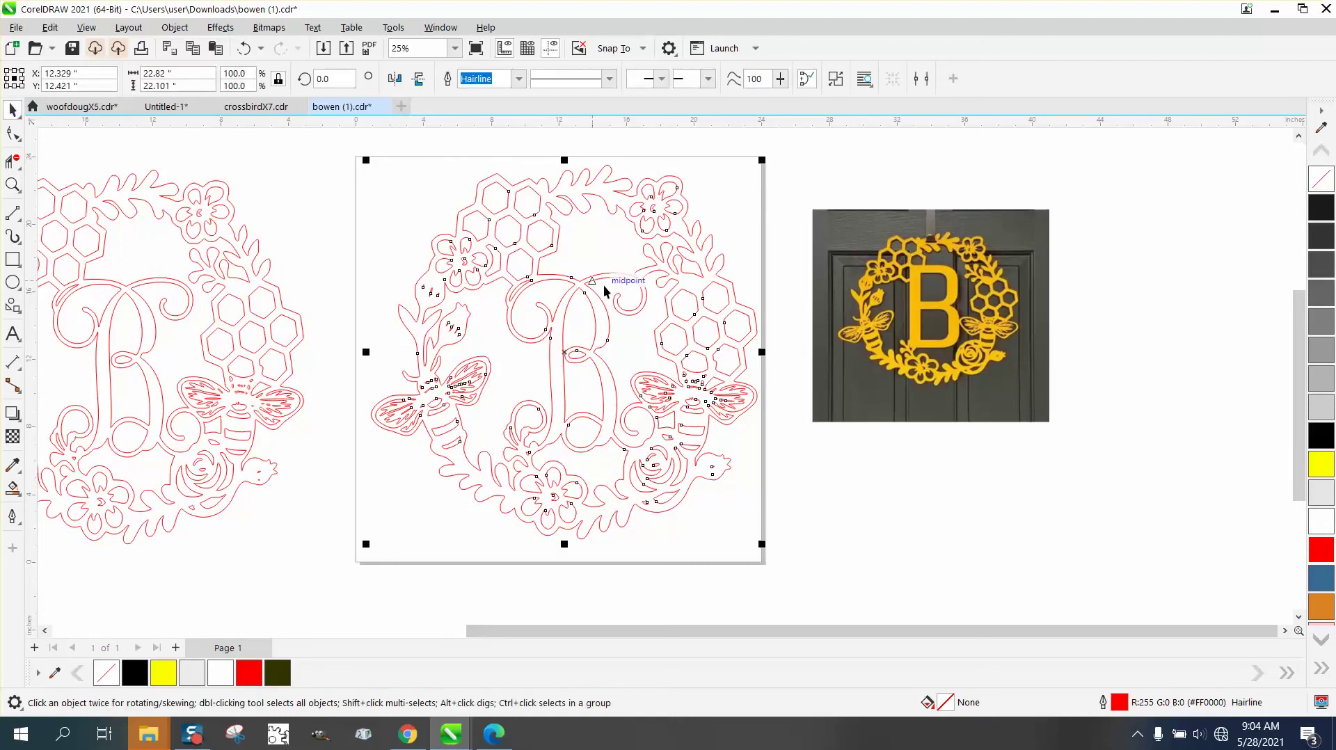
drag(588, 289, 571, 292)
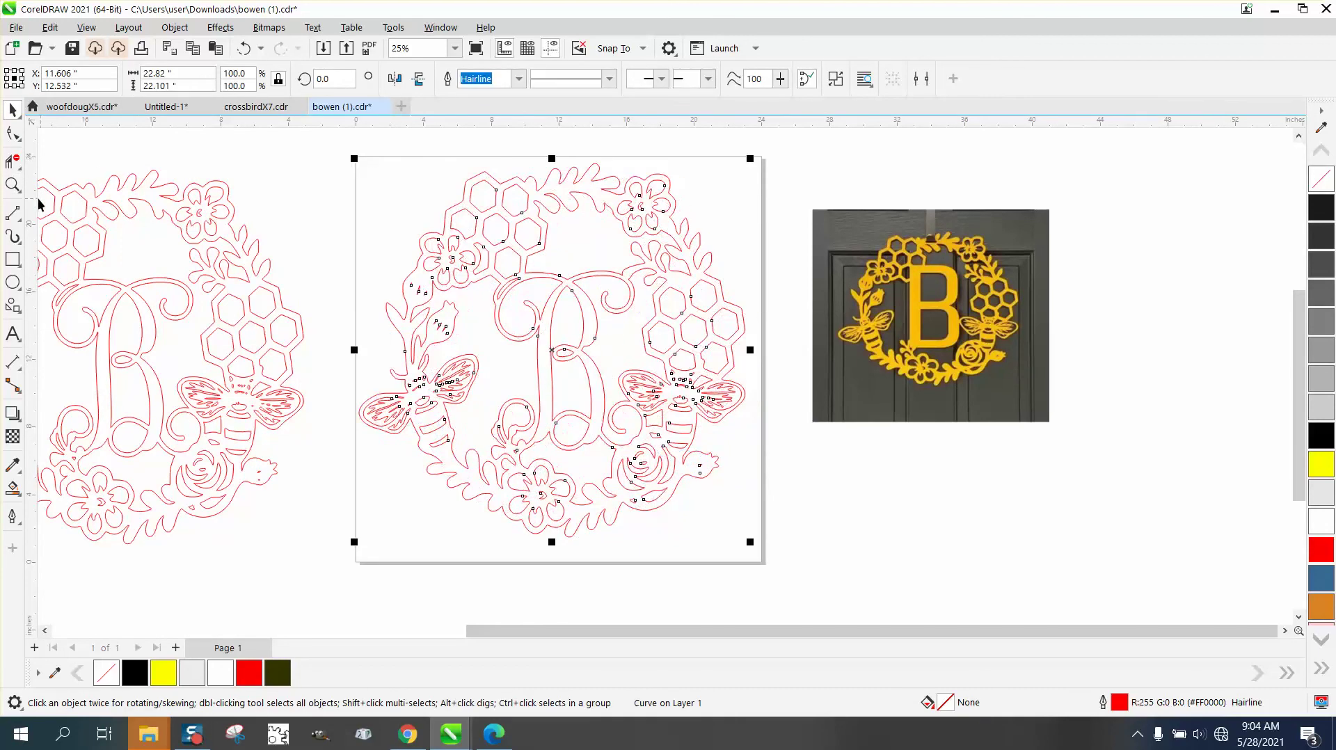
click(13, 185)
drag(402, 346, 568, 430)
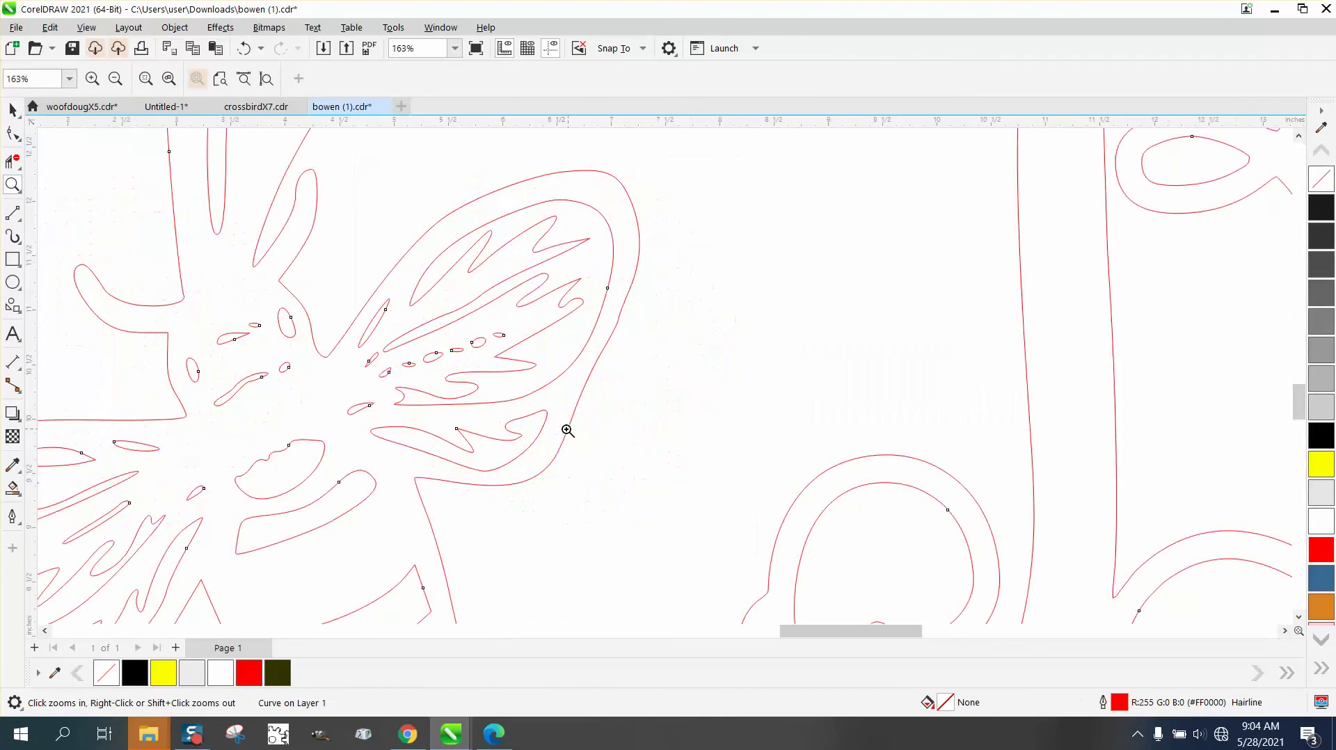
scroll(523, 328, down, 2)
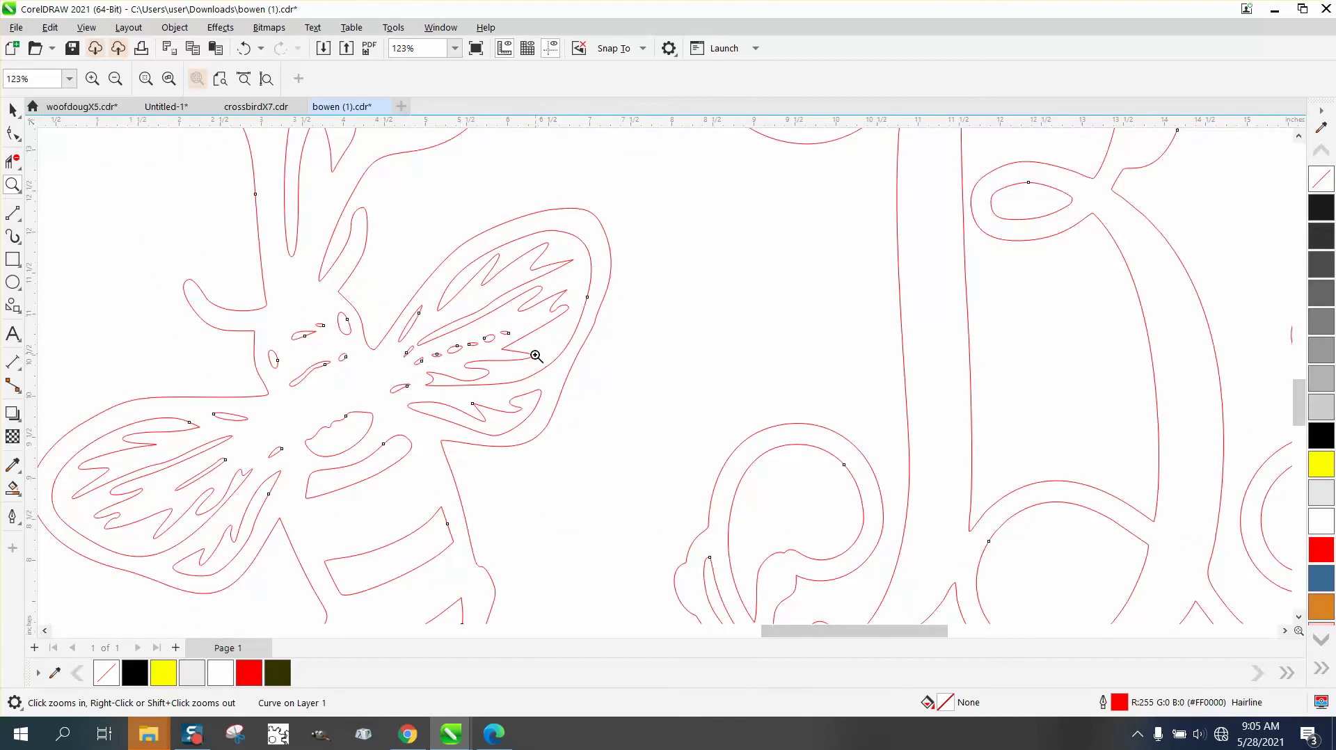
scroll(570, 351, down, 5)
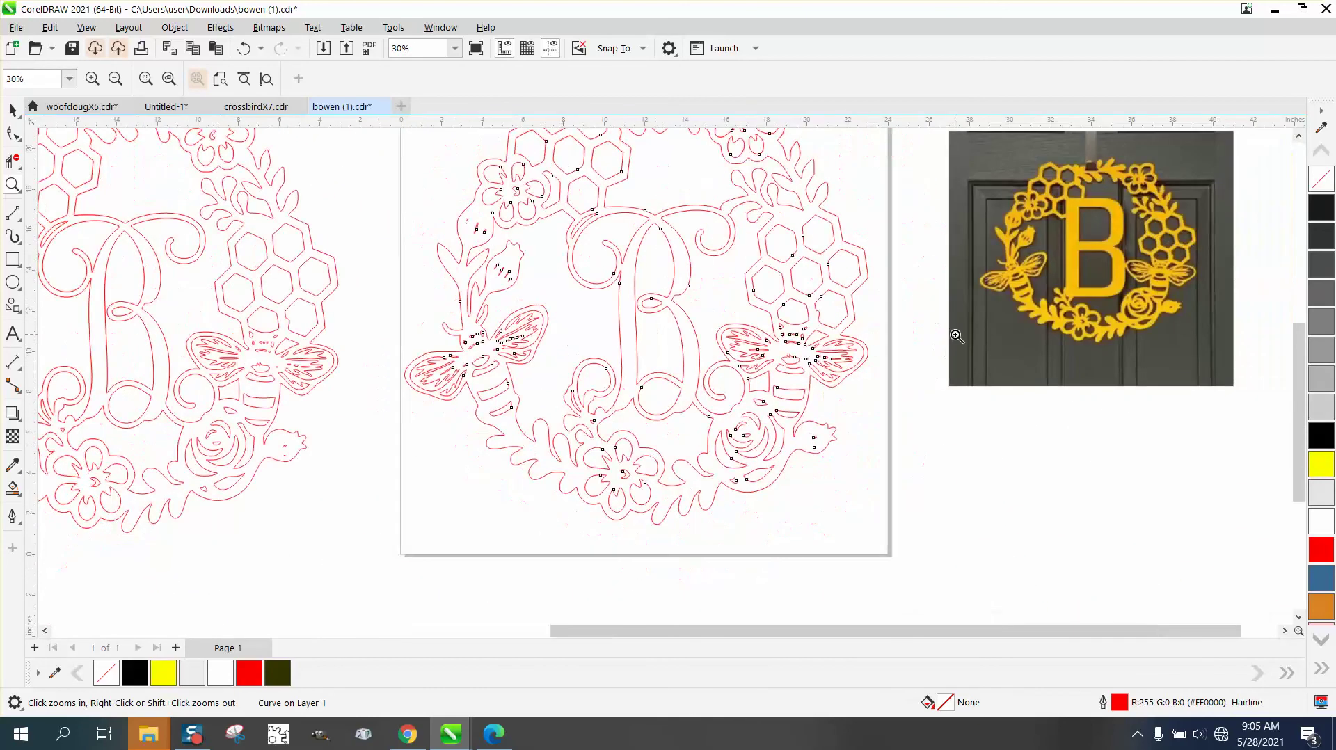
drag(1030, 268, 1078, 292)
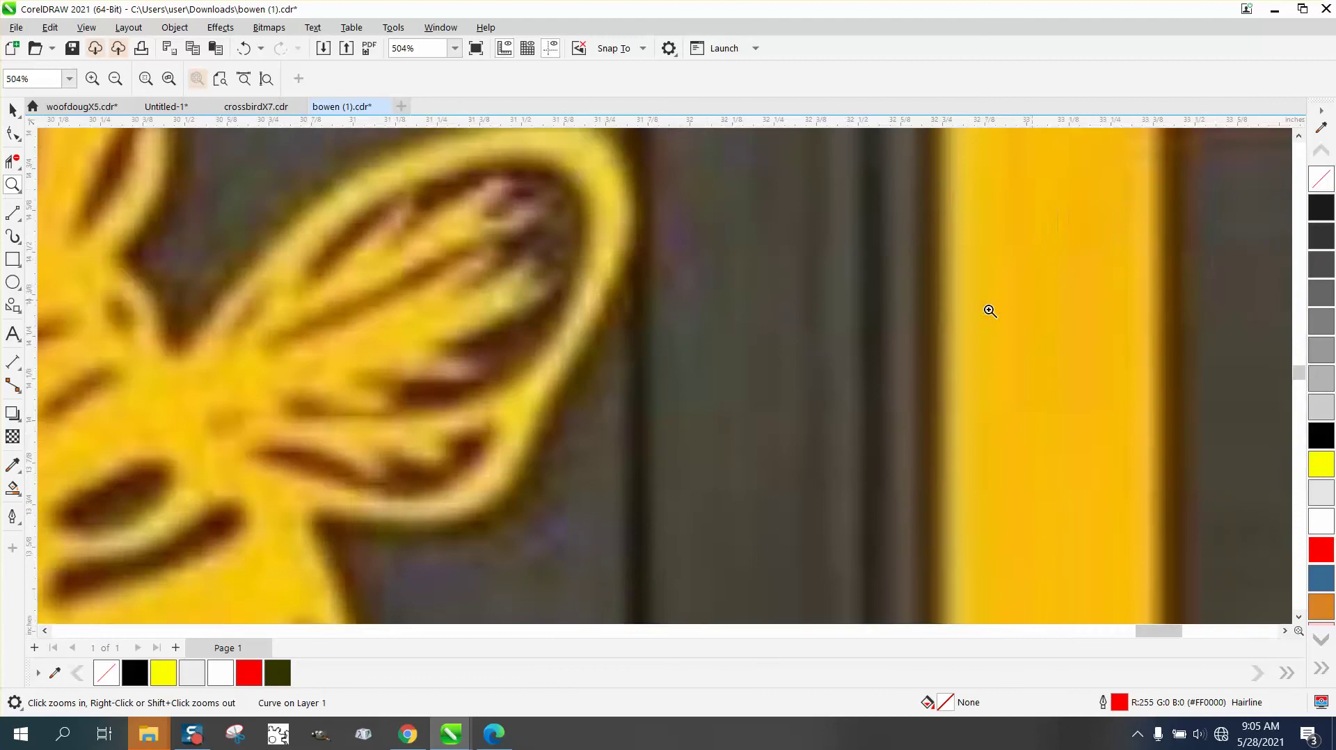
scroll(603, 314, down, 8)
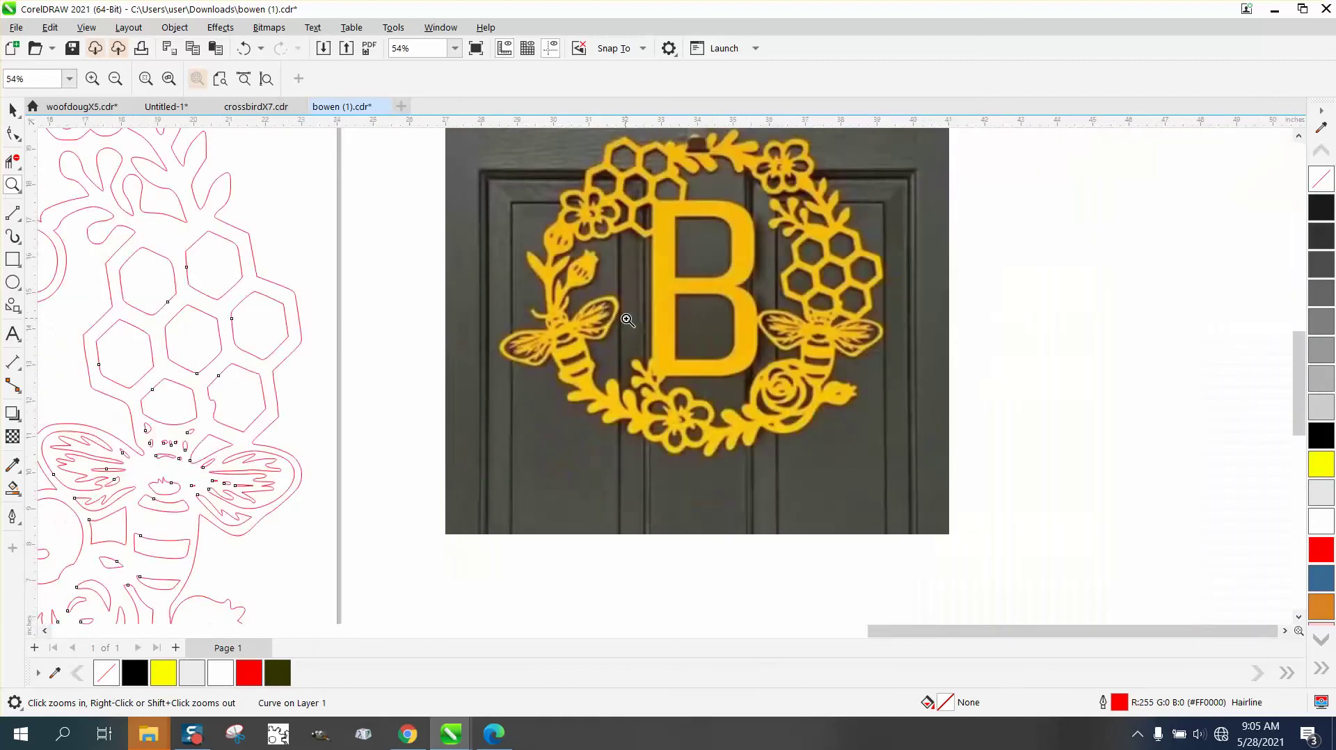
scroll(627, 320, down, 5)
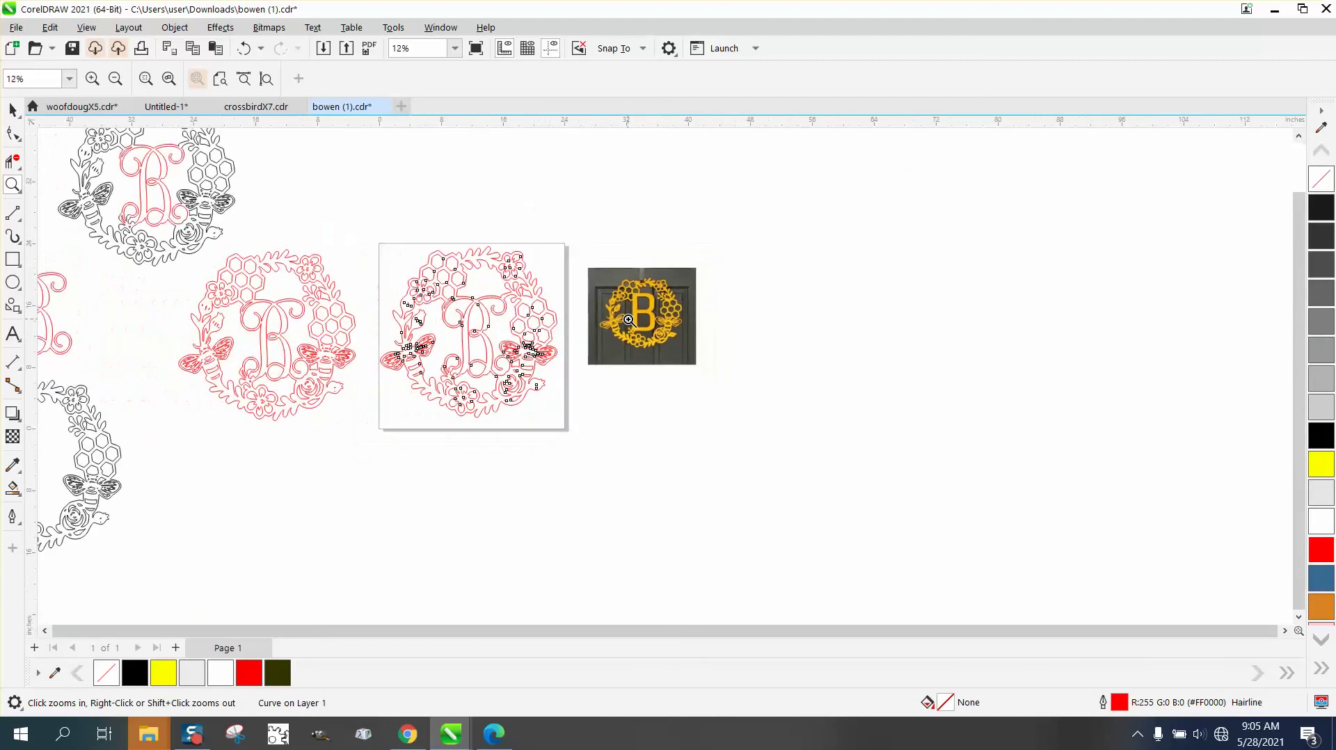
drag(452, 276, 627, 410)
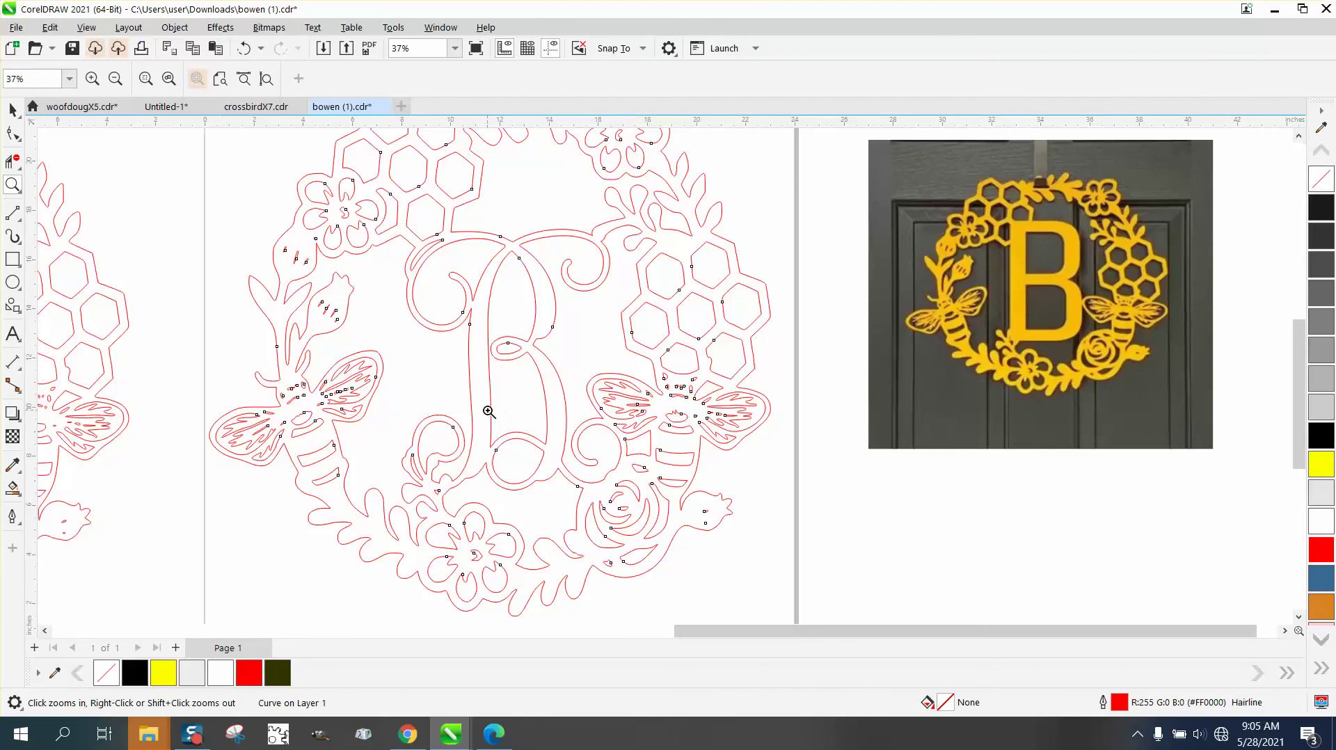
scroll(488, 411, down, 2)
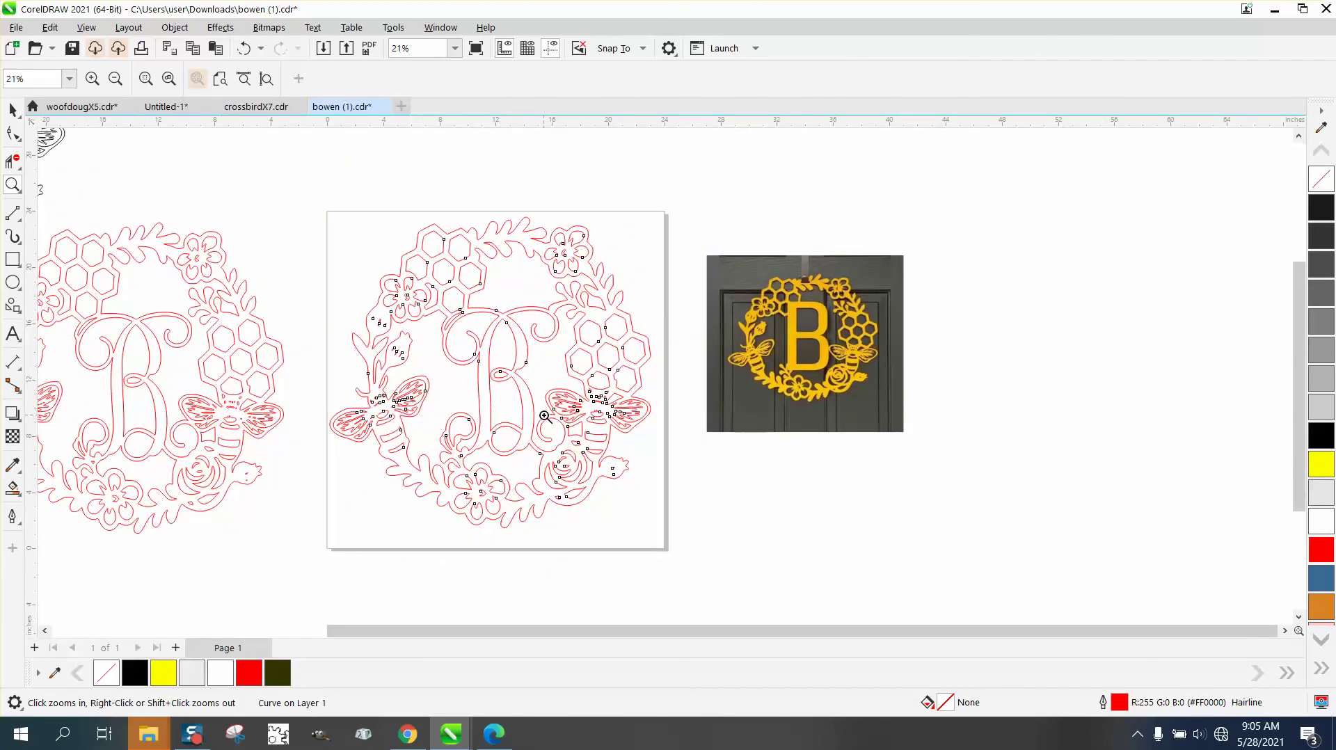